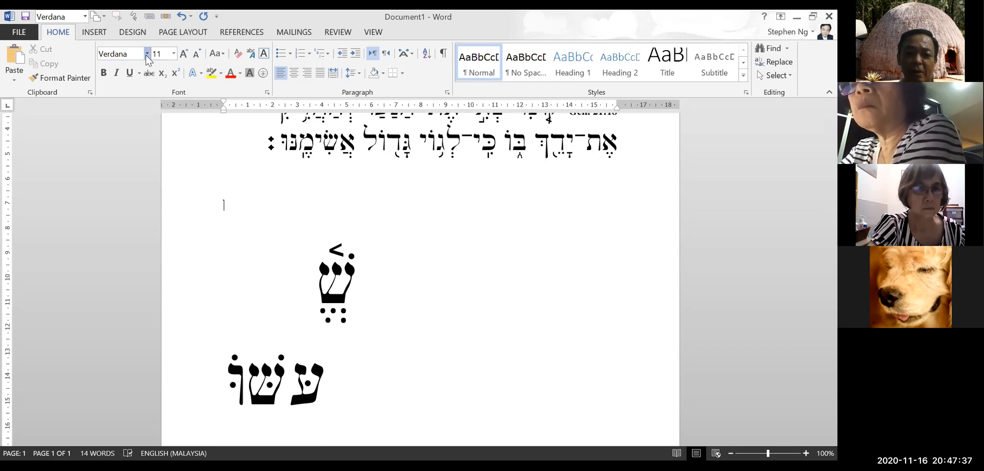
# Type the Hebrew word סד on the empty line below the verse
pyautogui.click(147, 54)
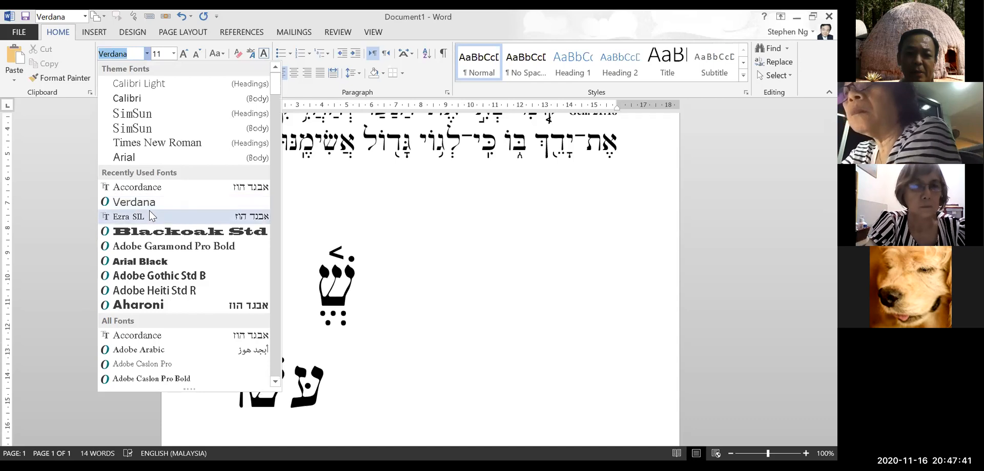
pyautogui.press('Escape')
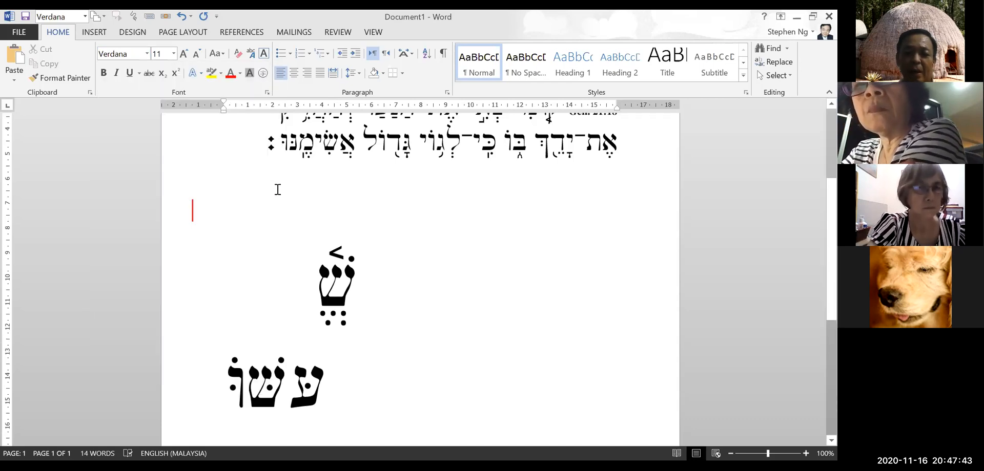
pyautogui.write('סד')
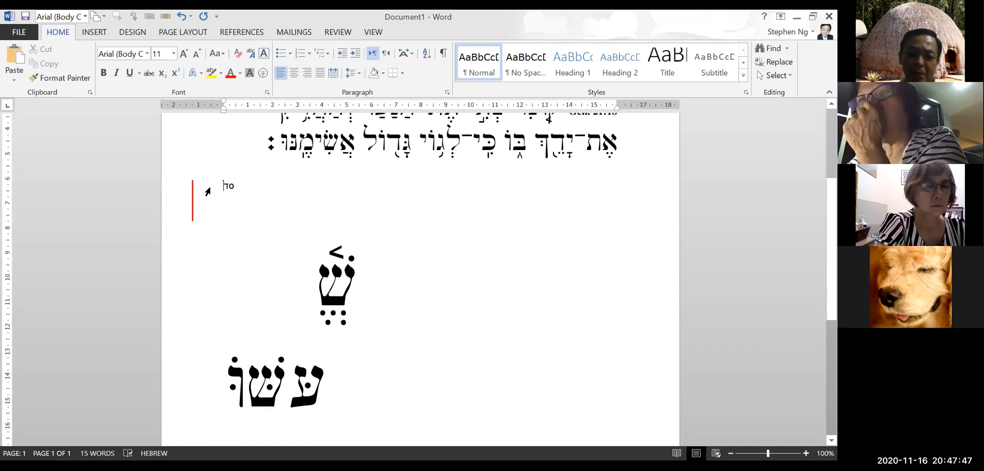
# Select the word סד and enlarge it to 72 pt
pyautogui.hotkey('ctrl', 'a')
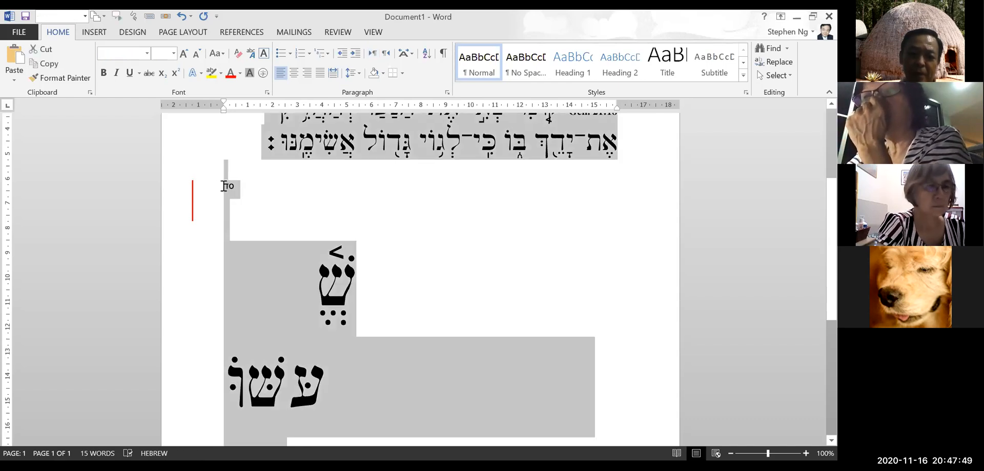
pyautogui.click(224, 186)
pyautogui.doubleClick(233, 186)
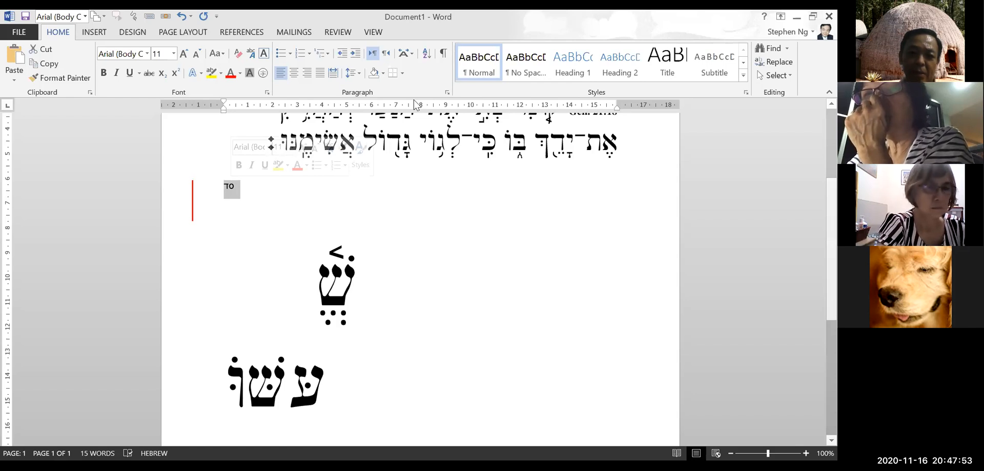
pyautogui.hotkey('ctrl', 'shift', '.')
pyautogui.hotkey('ctrl', 'shift', '.')
pyautogui.hotkey('ctrl', 'shift', '.')
pyautogui.hotkey('ctrl', 'shift', '.')
pyautogui.hotkey('ctrl', 'shift', '.')
pyautogui.hotkey('ctrl', 'shift', '.')
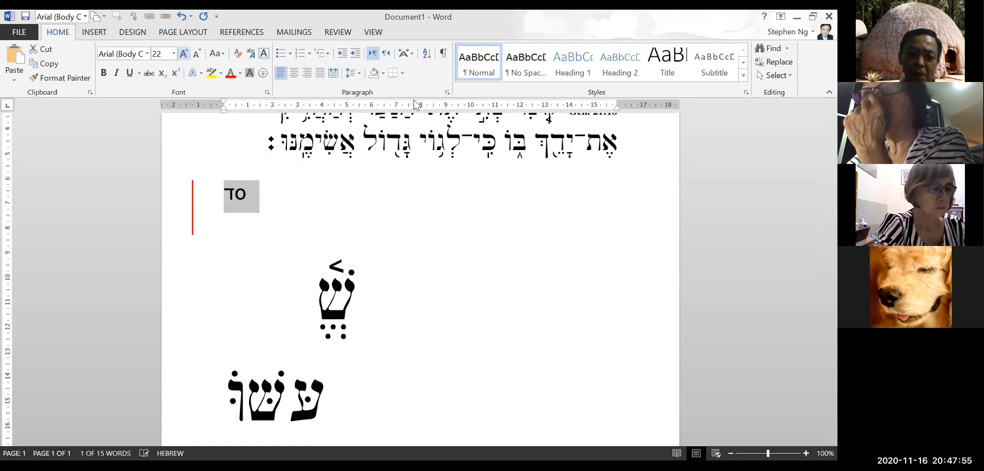
pyautogui.hotkey('ctrl', 'shift', '.')
pyautogui.hotkey('ctrl', 'shift', '.')
pyautogui.hotkey('ctrl', 'shift', '.')
pyautogui.hotkey('ctrl', 'shift', '.')
pyautogui.hotkey('ctrl', 'shift', '.')
pyautogui.hotkey('ctrl', 'shift', '.')
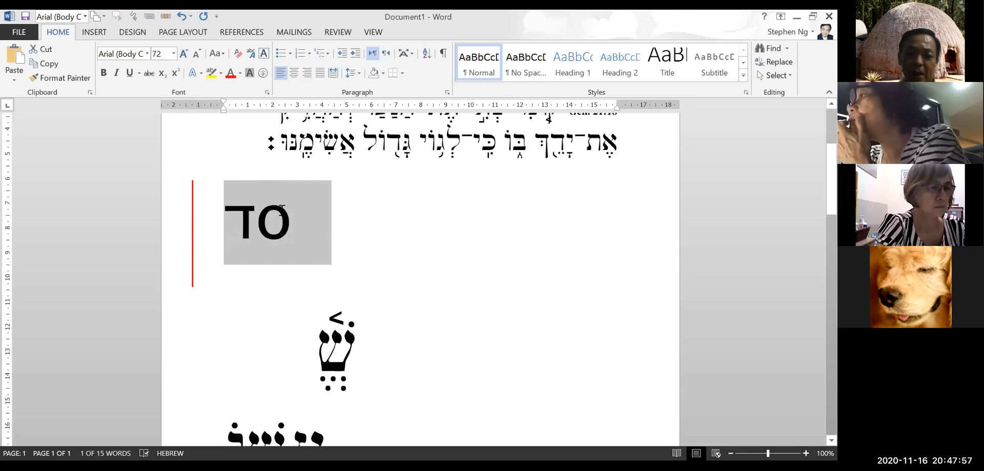
pyautogui.click(303, 216)
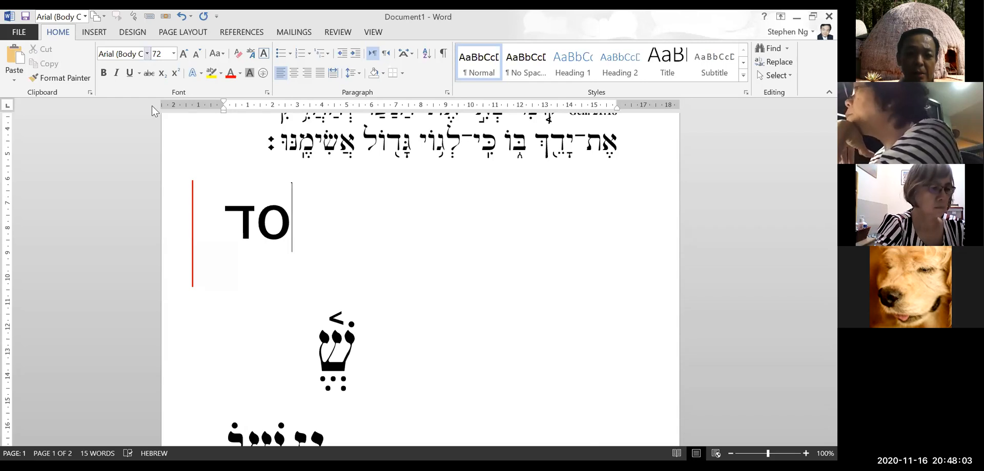
pyautogui.click(147, 53)
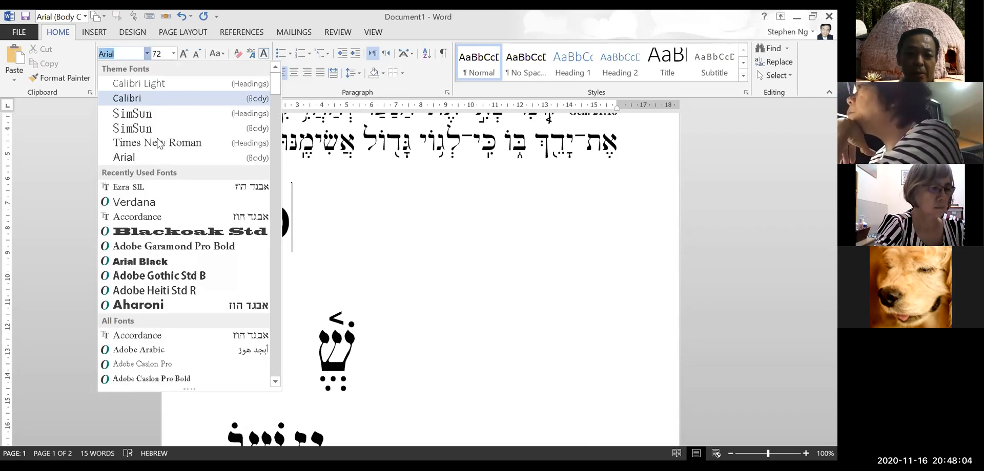
# Type a second סד in Accordance beside the Arial one and delete the stray shin
pyautogui.click(177, 214)
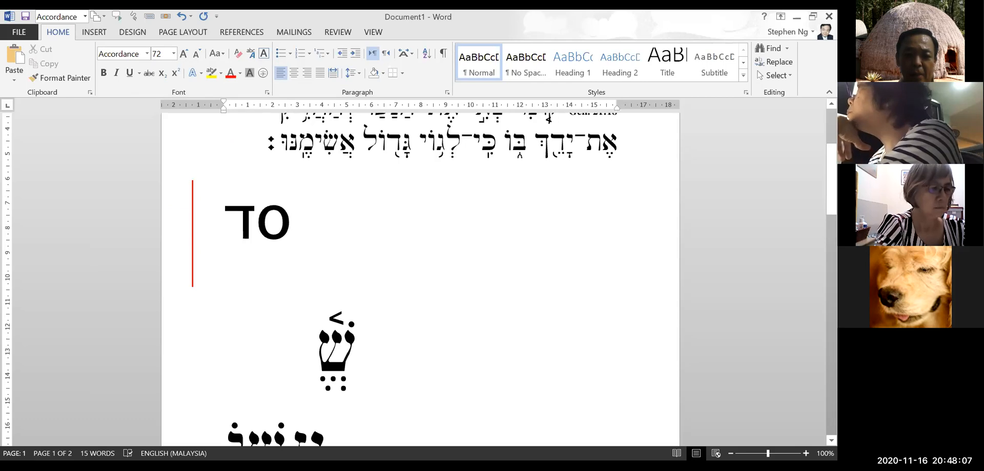
pyautogui.write('סשׁ')
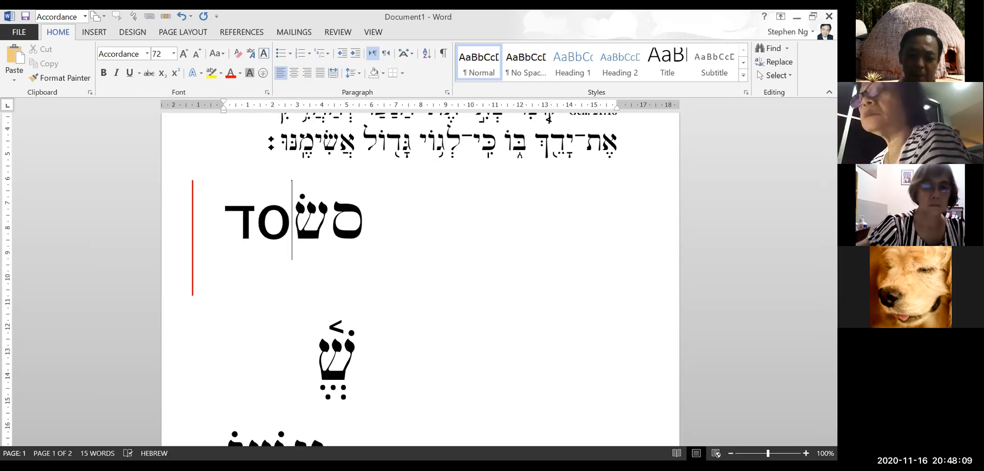
pyautogui.write('ד')
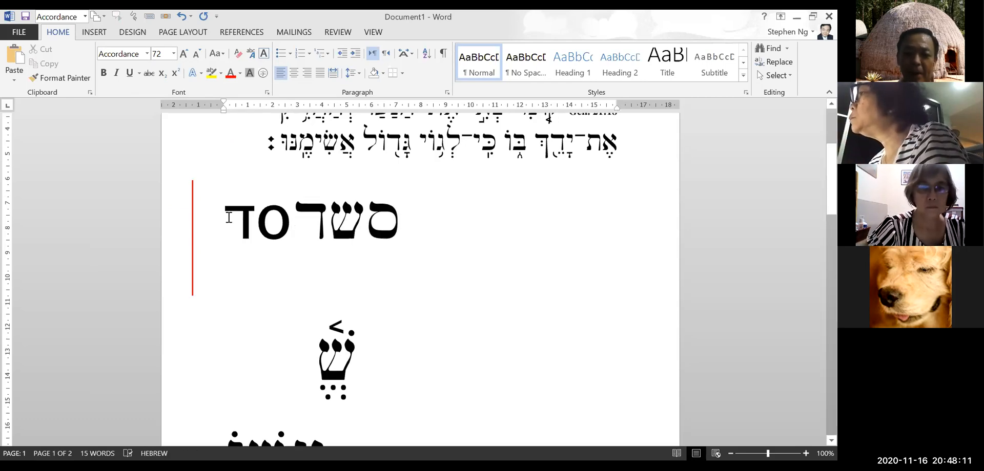
pyautogui.moveTo(341, 219); pyautogui.dragTo(353, 218)
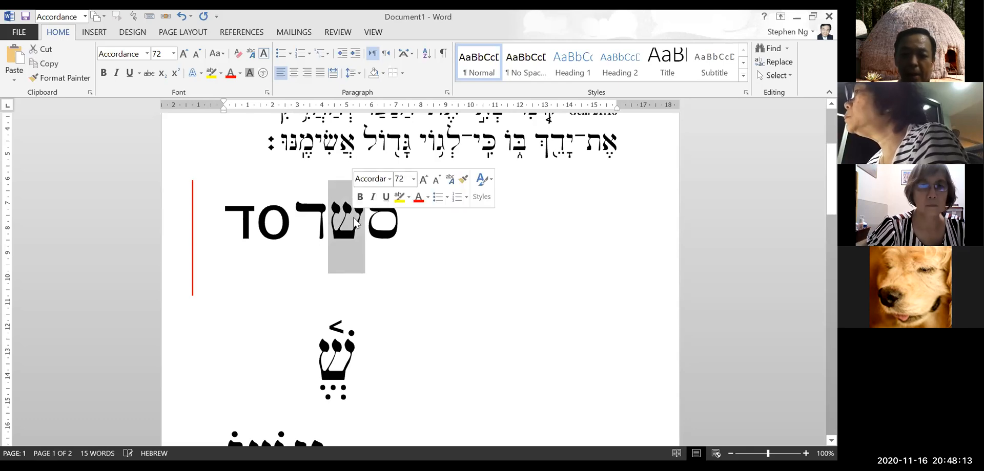
pyautogui.press('BackSpace')
pyautogui.click(241, 314)
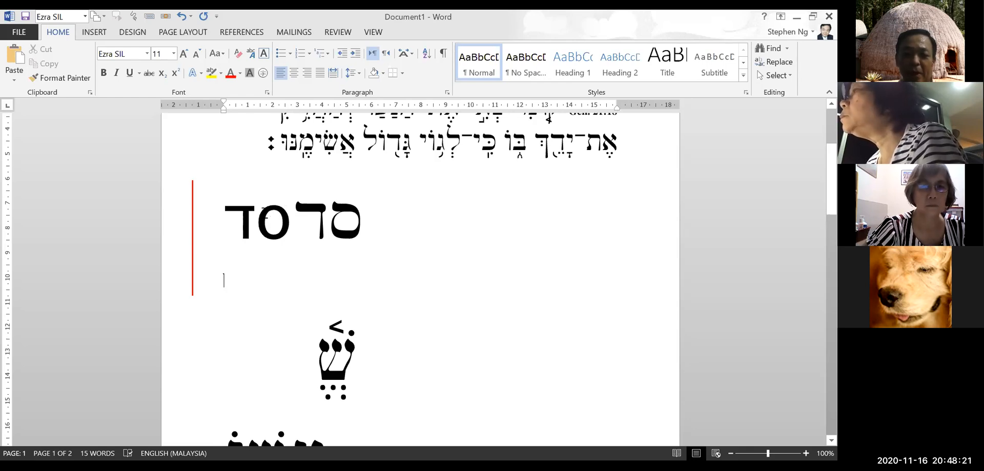
pyautogui.moveTo(291, 215); pyautogui.dragTo(277, 205)
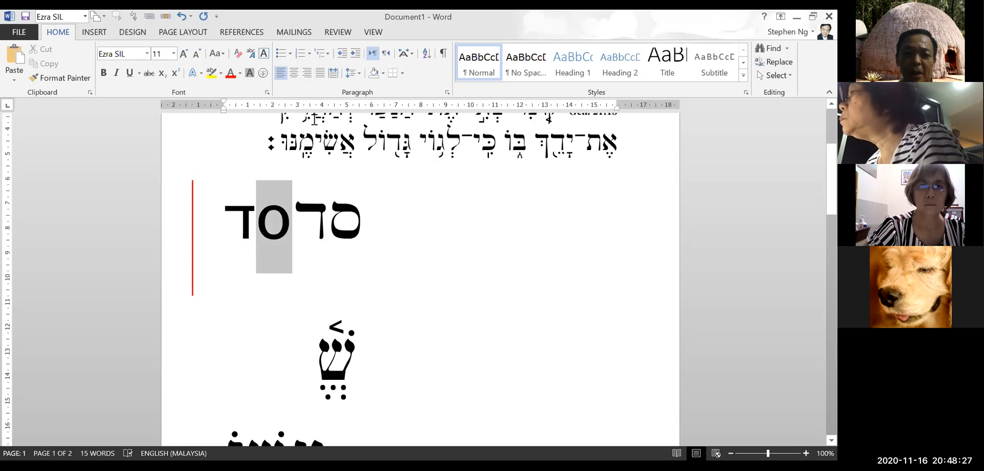
# Resize the selected samekh and try it in Calibri at 80 pt
pyautogui.hotkey('ctrl', 'shift', '.')
pyautogui.hotkey('ctrl', 'shift', '.')
pyautogui.hotkey('ctrl', 'shift', '.')
pyautogui.hotkey('ctrl', 'shift', '.')
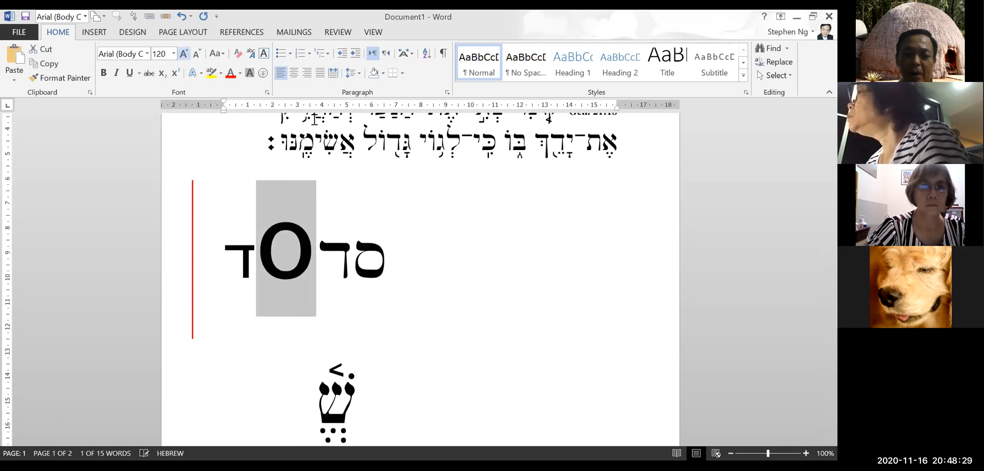
pyautogui.hotkey('ctrl', 'shift', ',')
pyautogui.hotkey('ctrl', 'shift', ',')
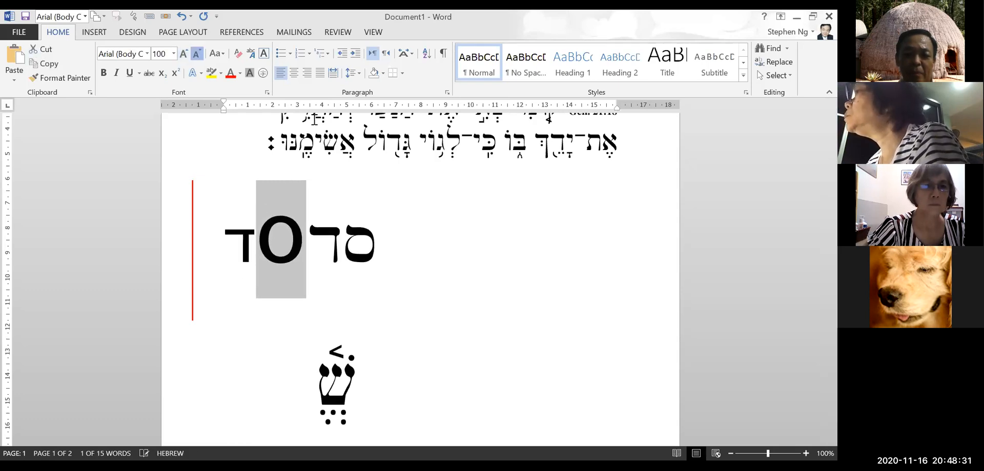
pyautogui.hotkey('ctrl', 'shift', ',')
pyautogui.hotkey('ctrl', 'shift', ',')
pyautogui.hotkey('ctrl', 'shift', ',')
pyautogui.hotkey('ctrl', 'shift', ',')
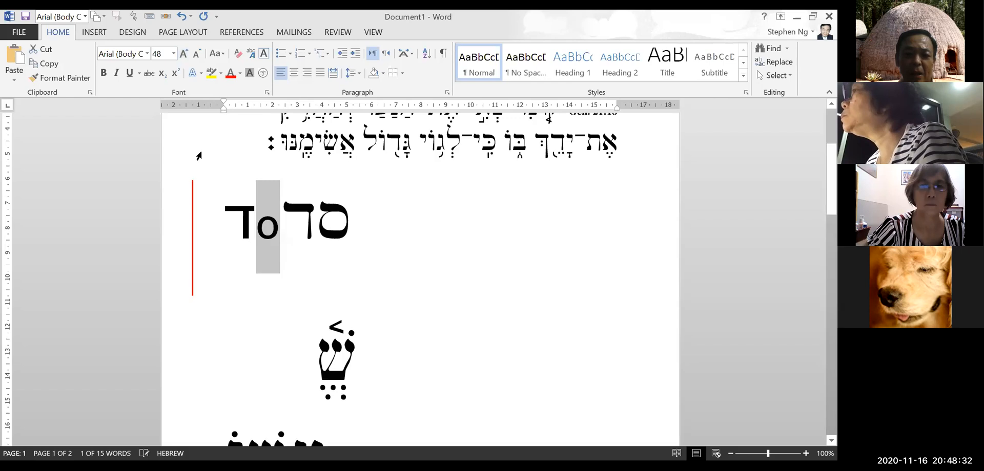
pyautogui.click(147, 53)
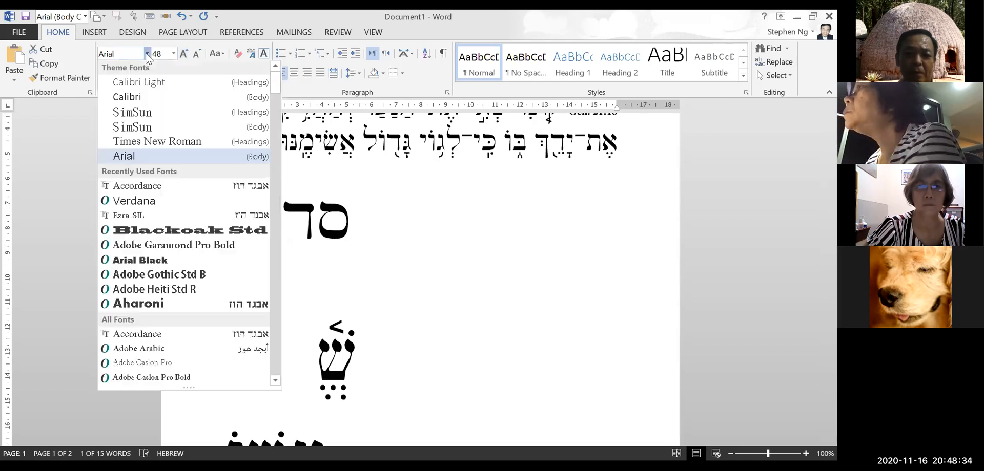
pyautogui.click(156, 101)
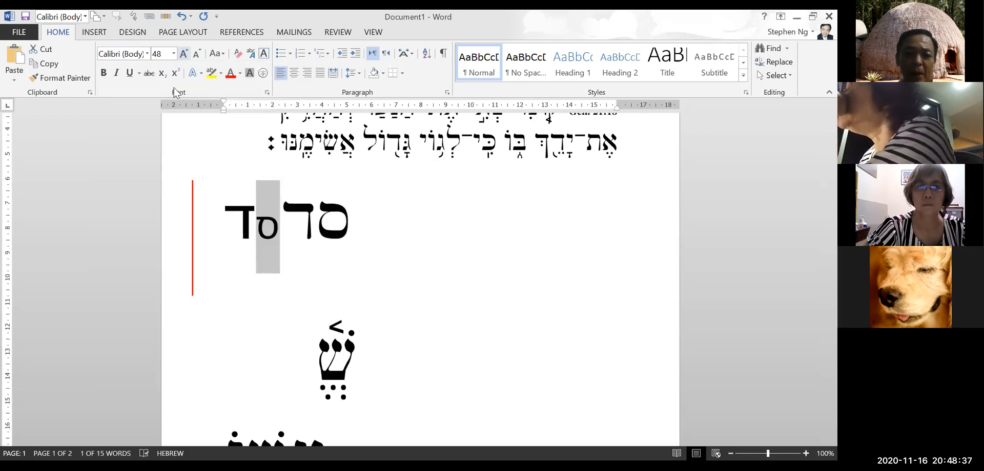
pyautogui.hotkey('ctrl', 'shift', '.')
pyautogui.hotkey('ctrl', 'shift', '.')
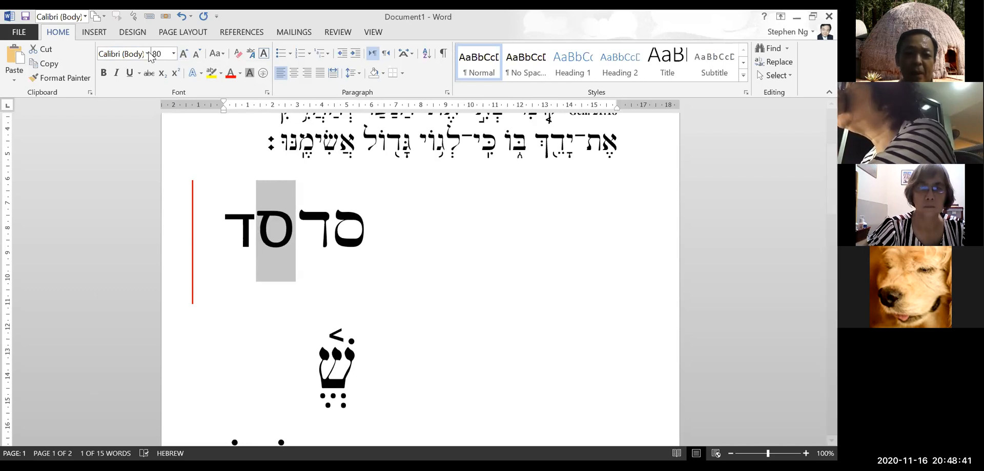
# Switch the samekh back to Arial and enlarge it
pyautogui.click(147, 53)
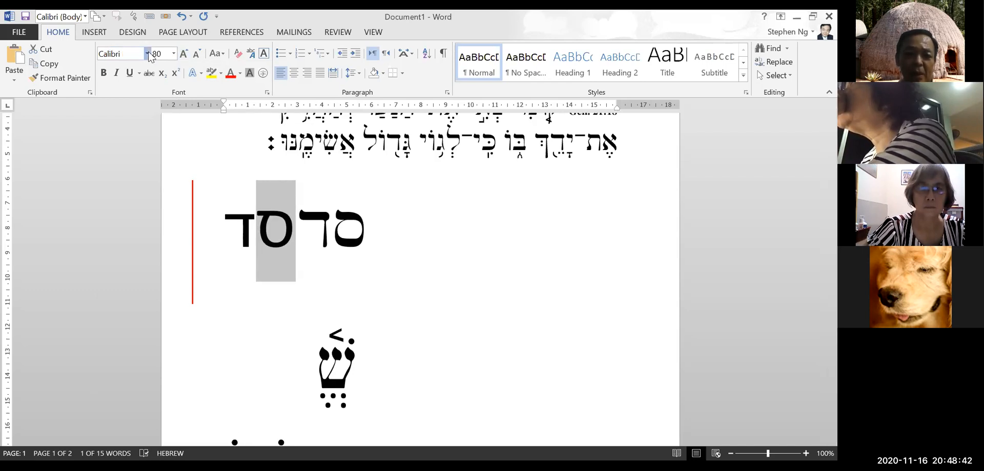
pyautogui.click(144, 113)
pyautogui.click(148, 56)
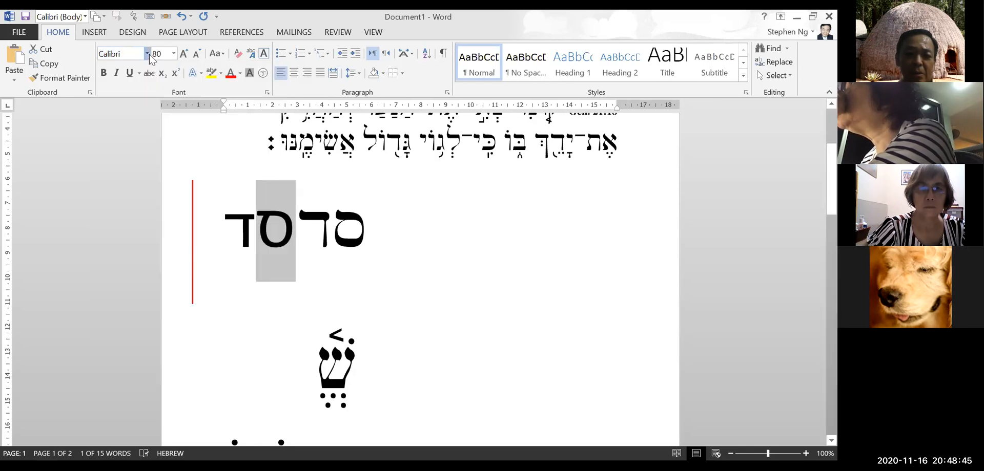
pyautogui.click(148, 54)
pyautogui.click(163, 154)
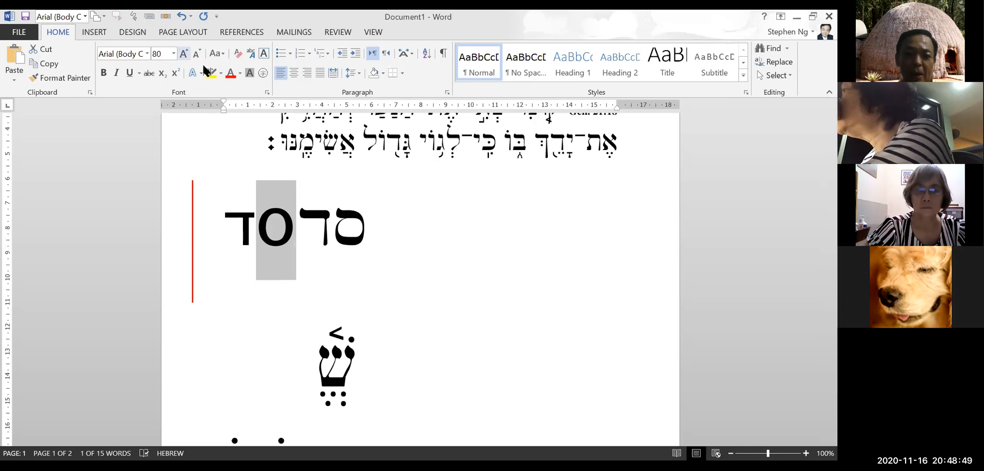
pyautogui.hotkey('ctrl', 'shift', '.')
pyautogui.hotkey('ctrl', 'shift', '.')
pyautogui.hotkey('ctrl', 'shift', '.')
pyautogui.hotkey('ctrl', 'shift', '.')
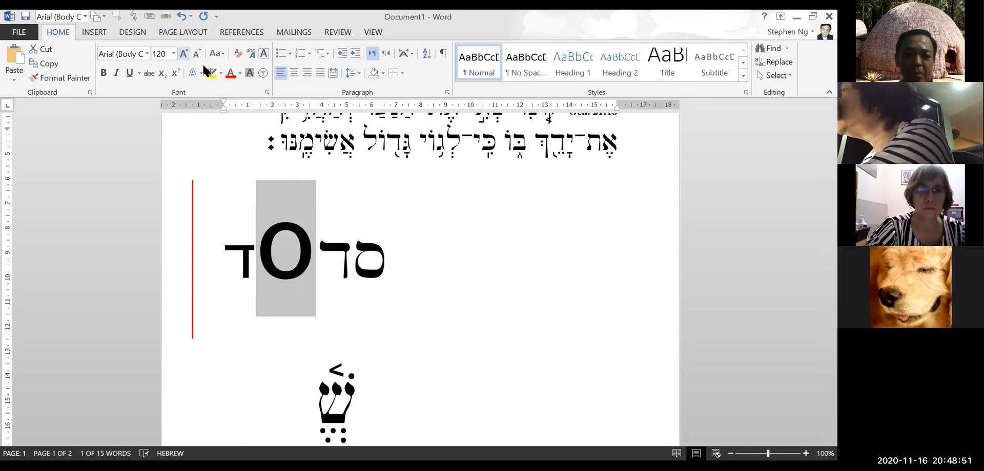
pyautogui.click(148, 53)
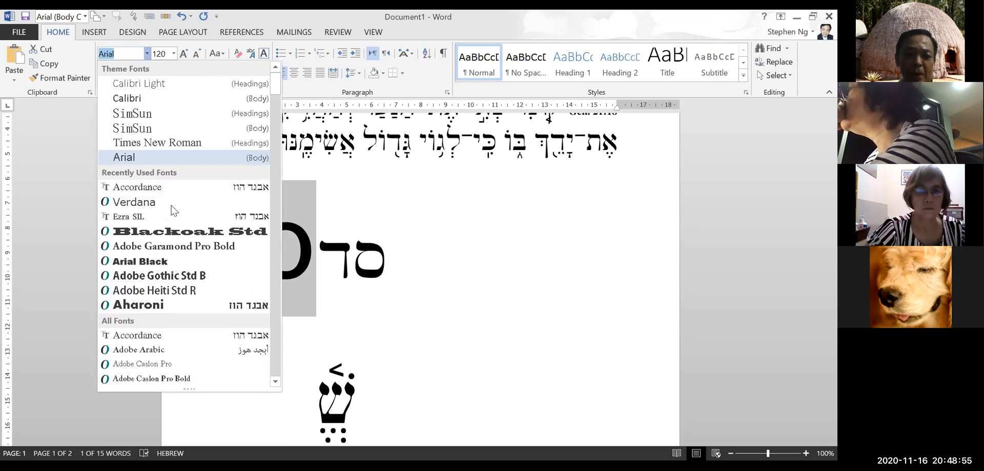
pyautogui.press('Escape')
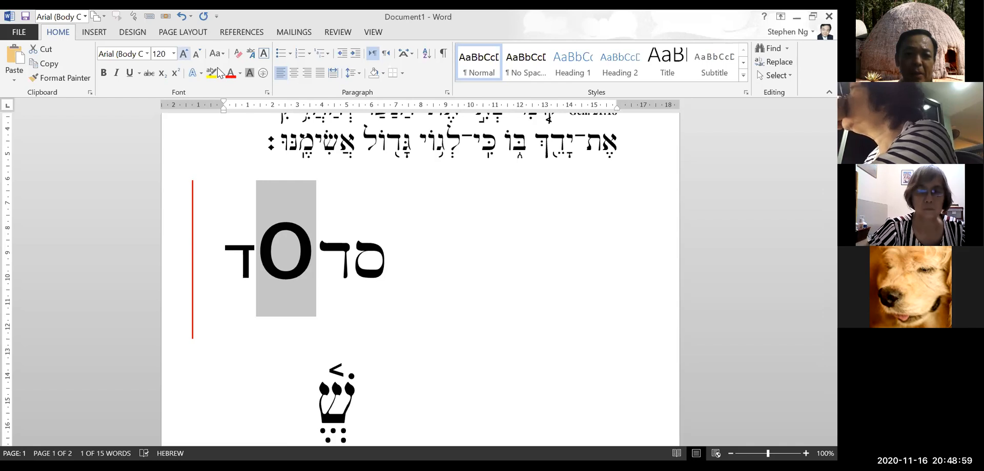
pyautogui.click(147, 53)
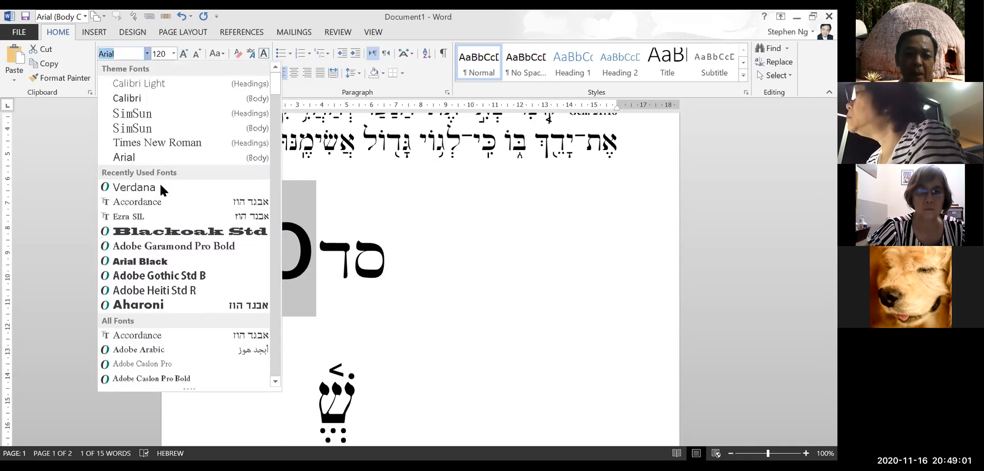
pyautogui.press('Escape')
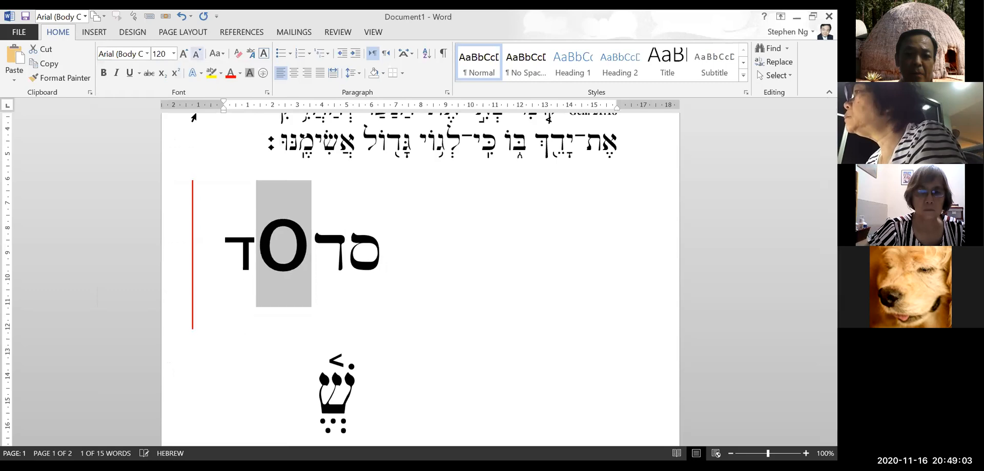
# Set the middle samekh to Calibri and reduce it to 22 pt
pyautogui.click(197, 53)
pyautogui.click(196, 53)
pyautogui.click(197, 54)
pyautogui.click(197, 53)
pyautogui.click(196, 53)
pyautogui.click(197, 53)
pyautogui.click(197, 53)
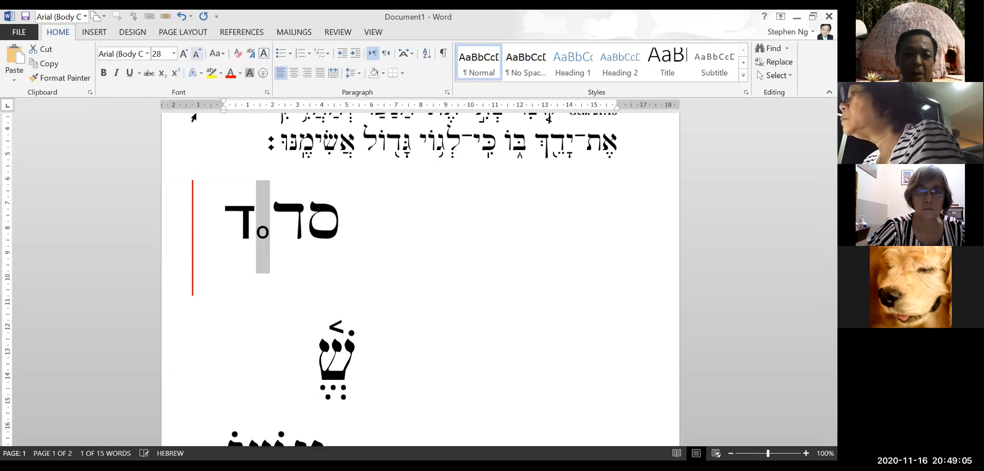
pyautogui.click(184, 53)
pyautogui.click(183, 53)
pyautogui.click(184, 53)
pyautogui.click(183, 53)
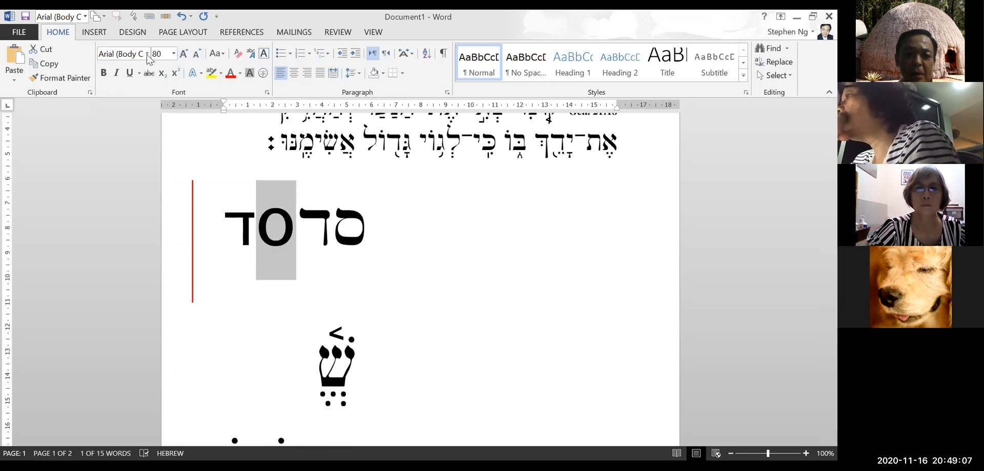
pyautogui.click(147, 54)
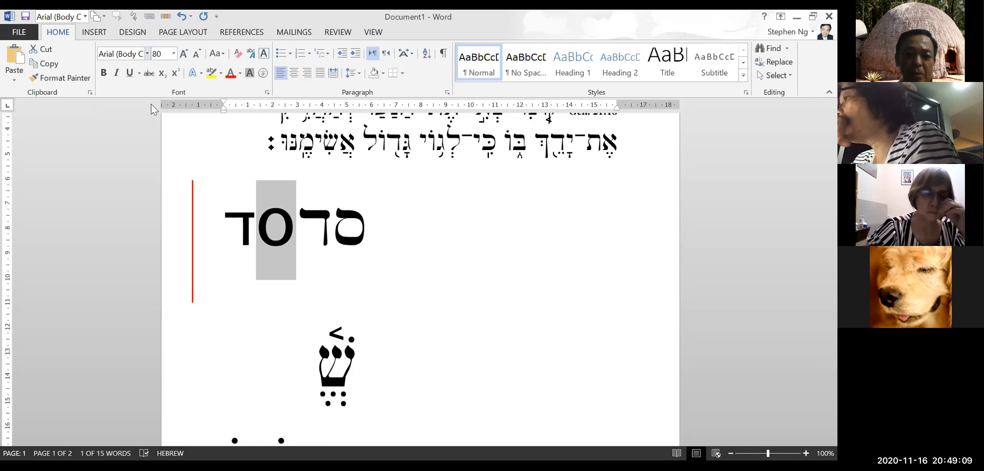
pyautogui.click(150, 99)
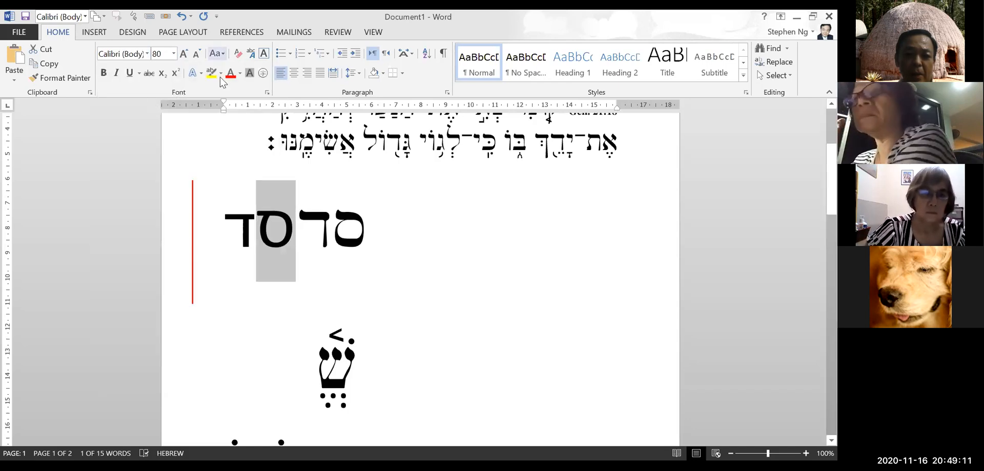
pyautogui.click(196, 53)
pyautogui.click(197, 53)
pyautogui.click(197, 54)
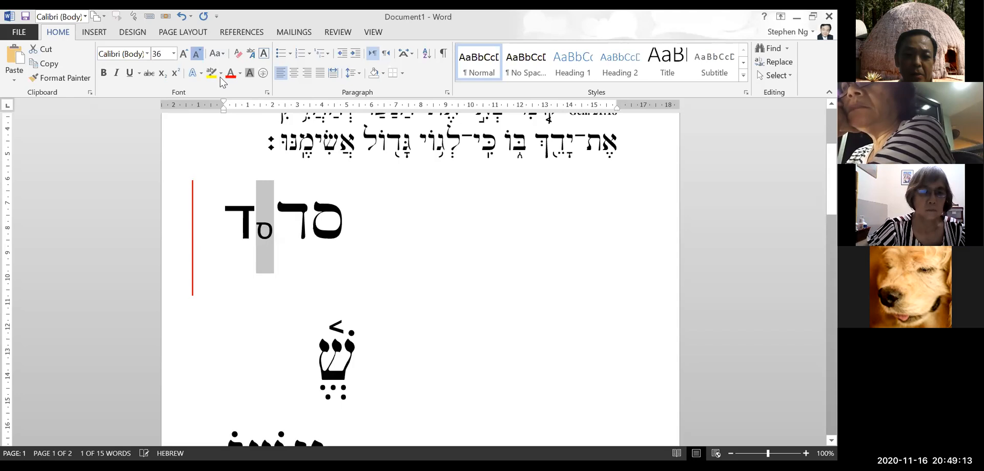
pyautogui.click(196, 53)
pyautogui.click(196, 53)
pyautogui.hotkey('ctrl', 'shift', ',')
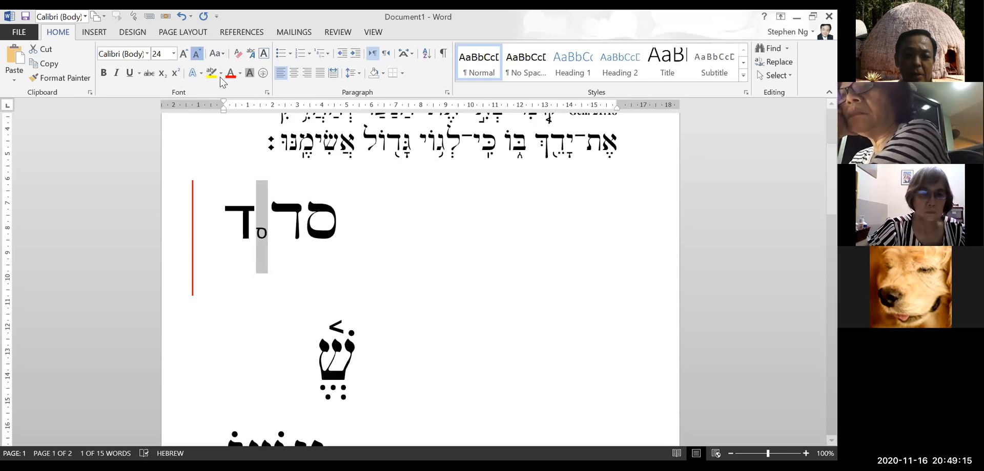
pyautogui.hotkey('ctrl', 'shift', ',')
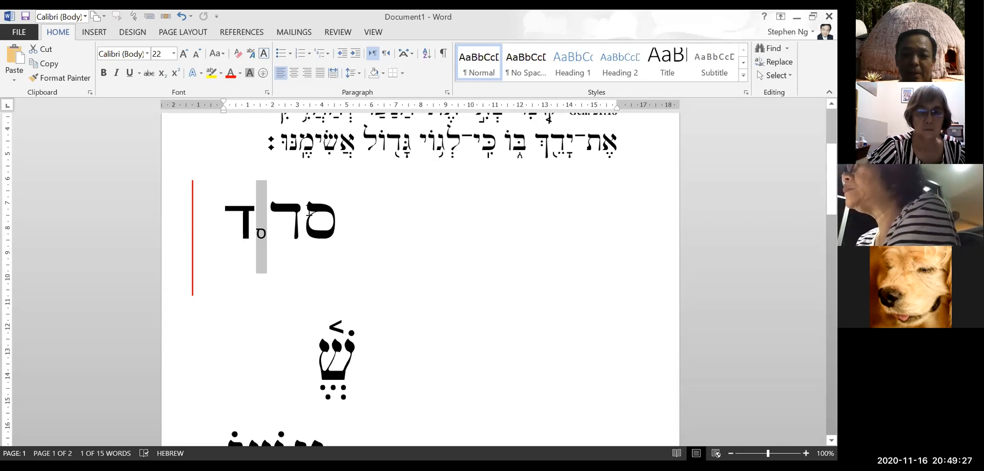
# Reduce the large Accordance samekh from 72 to 24 pt
pyautogui.moveTo(309, 216); pyautogui.dragTo(330, 220)
pyautogui.hotkey('ctrl', 'shift', ',')
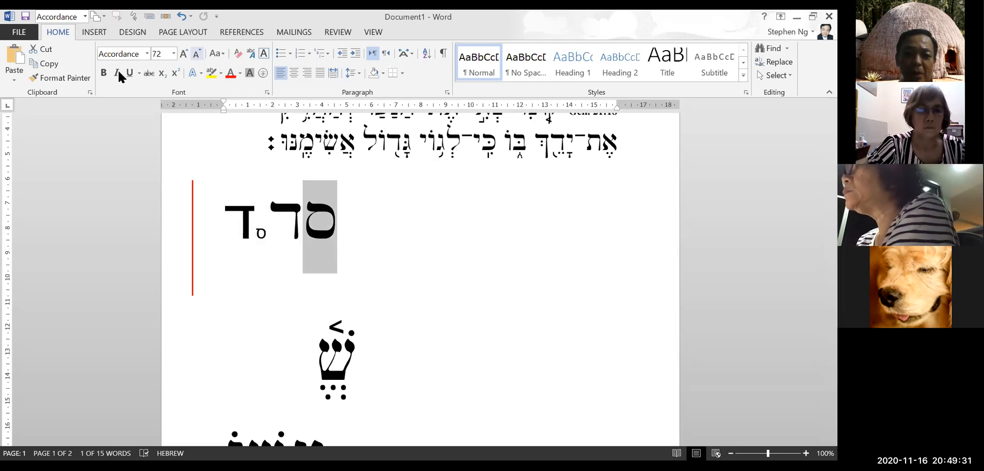
pyautogui.hotkey('ctrl', 'shift', ',')
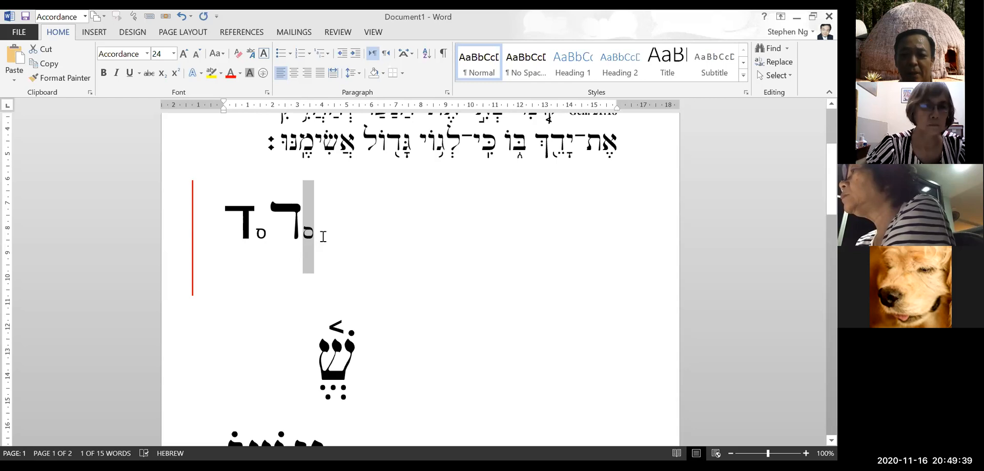
pyautogui.click(376, 273)
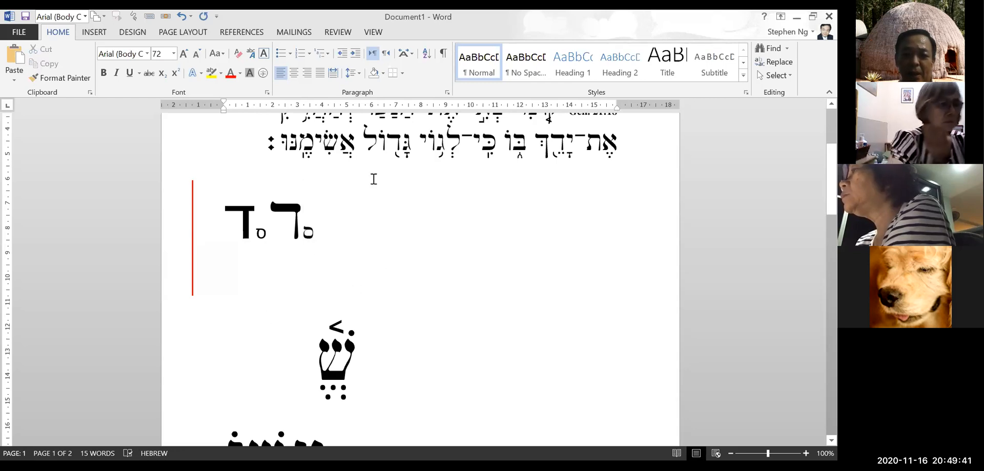
pyautogui.scroll(1, 374, 176)
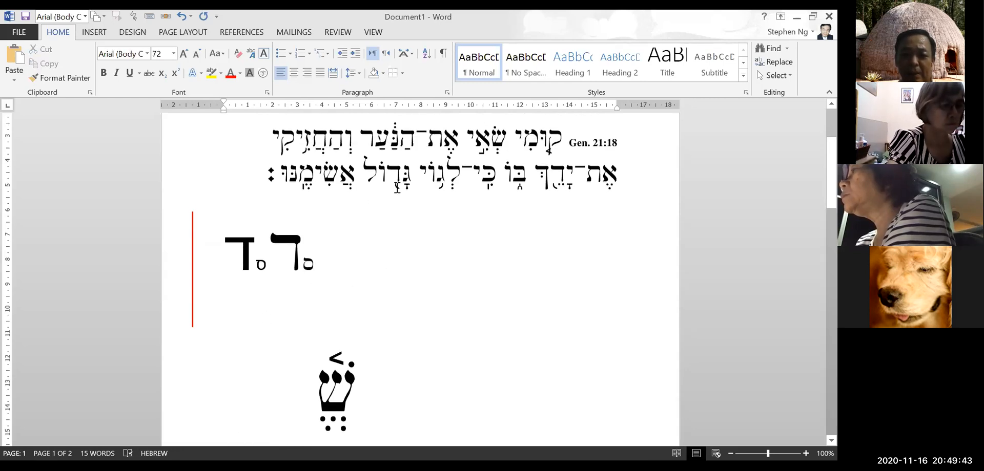
pyautogui.scroll(-3, 314, 219)
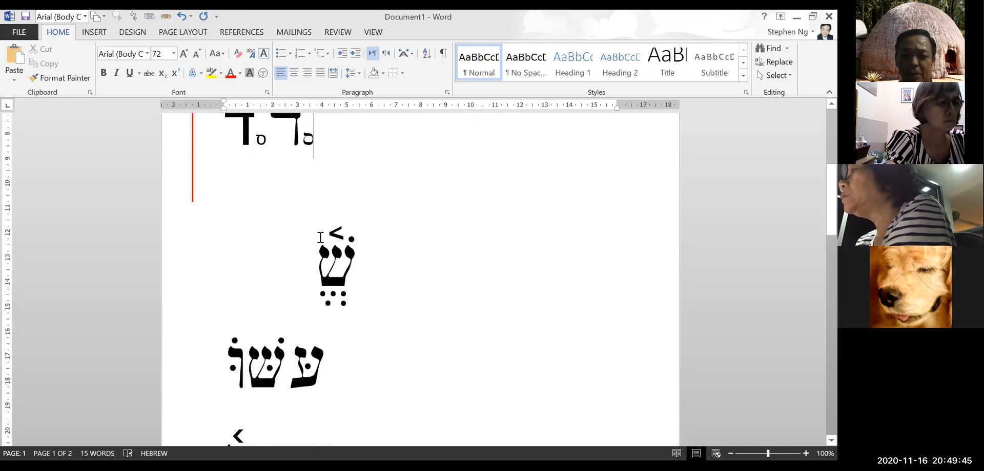
pyautogui.scroll(5, 322, 239)
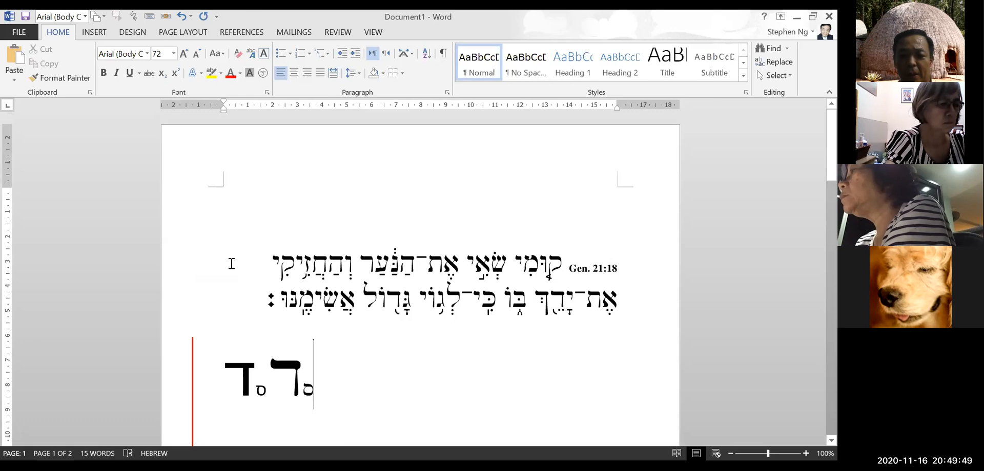
pyautogui.scroll(-1, 256, 231)
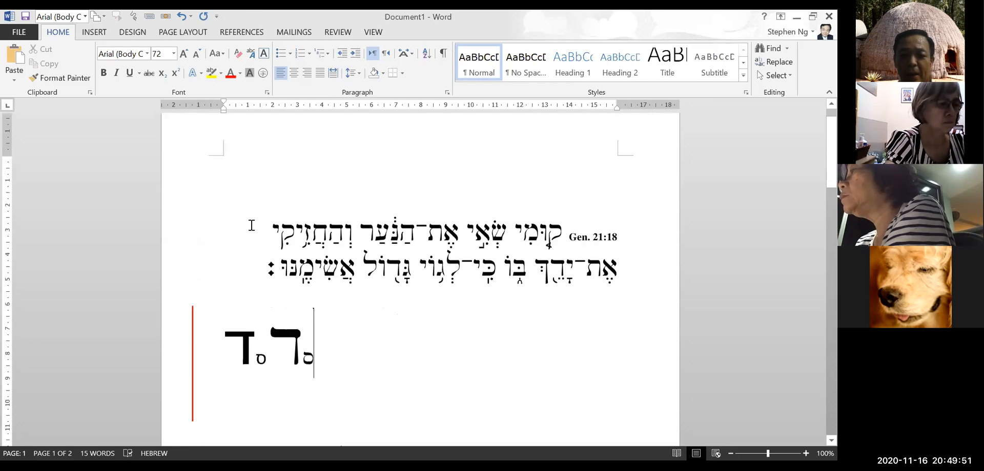
pyautogui.scroll(1, 418, 227)
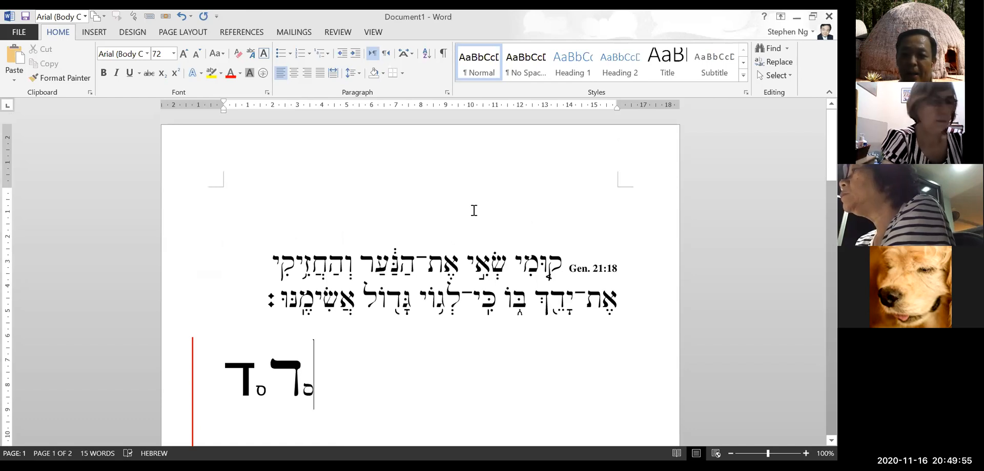
pyautogui.scroll(-1, 474, 210)
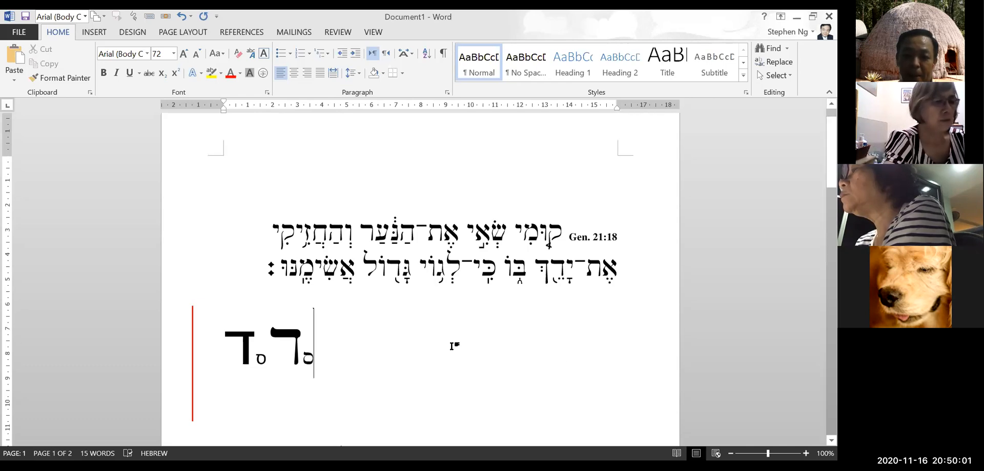
pyautogui.click(223, 349)
# Select the large letters, then switch to the Learn Hebrew Together blog in Chrome
pyautogui.moveTo(299, 348); pyautogui.dragTo(310, 353)
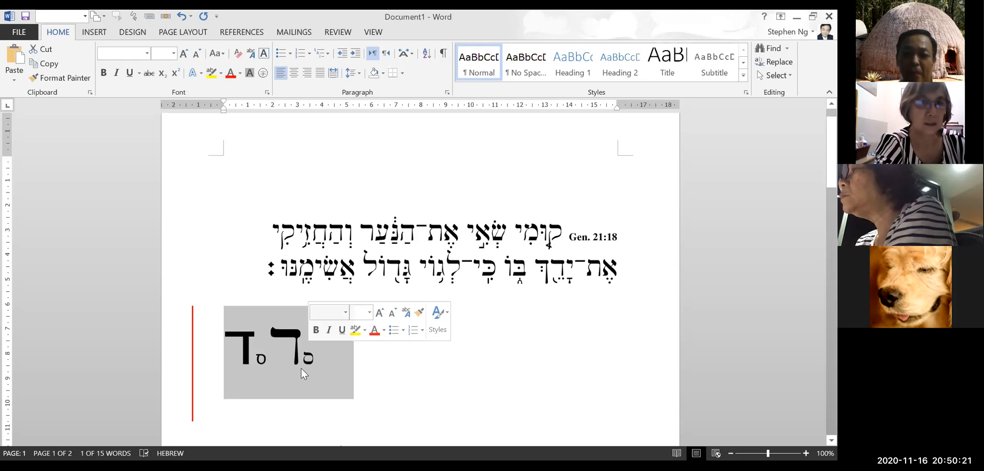
pyautogui.hotkey('alt', 'Tab')
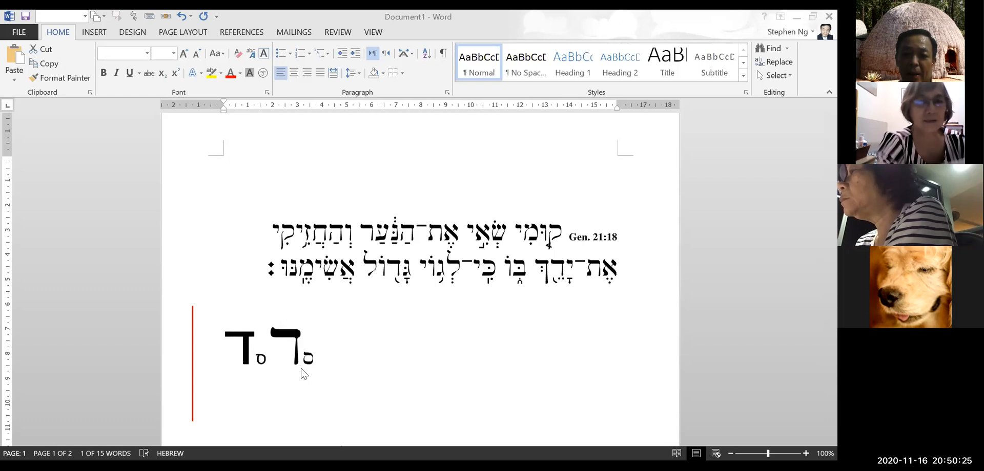
pyautogui.hotkey('alt', 'Tab')
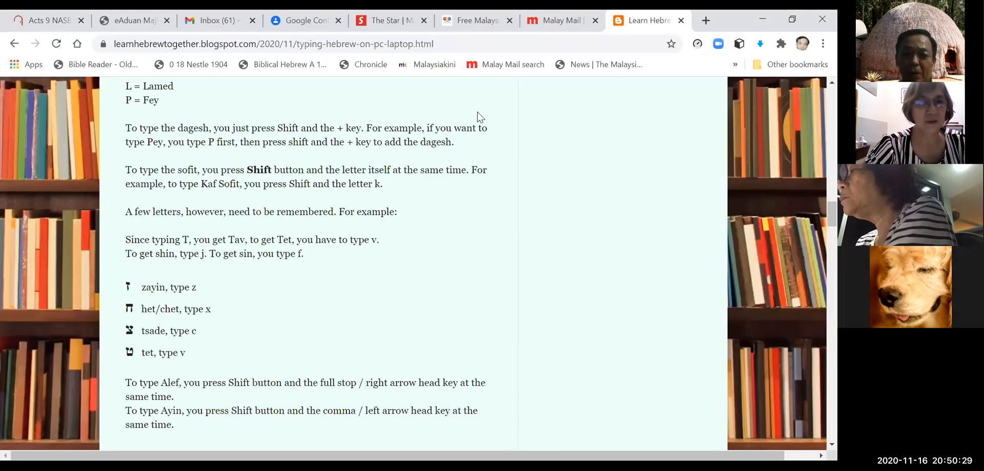
# Scroll the blog to section 3 on getting the Accordance font, then return to Word
pyautogui.scroll(15, 241, 237)
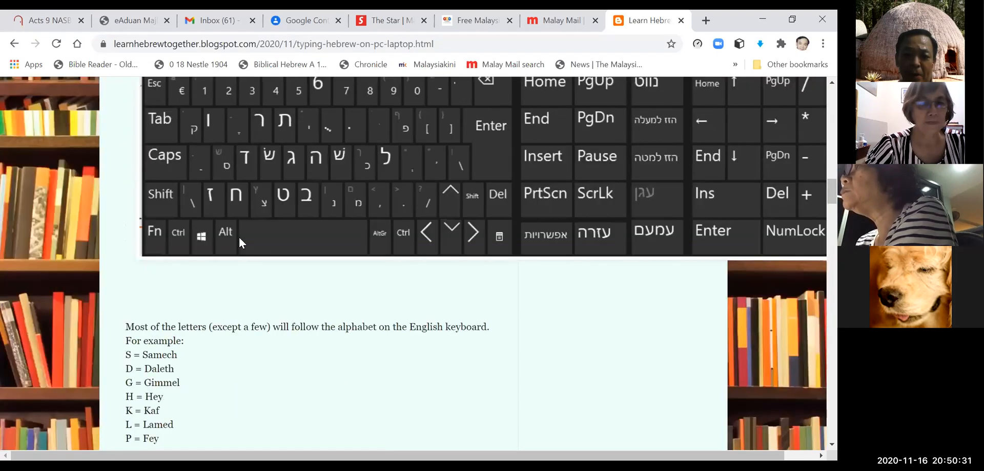
pyautogui.scroll(15, 241, 243)
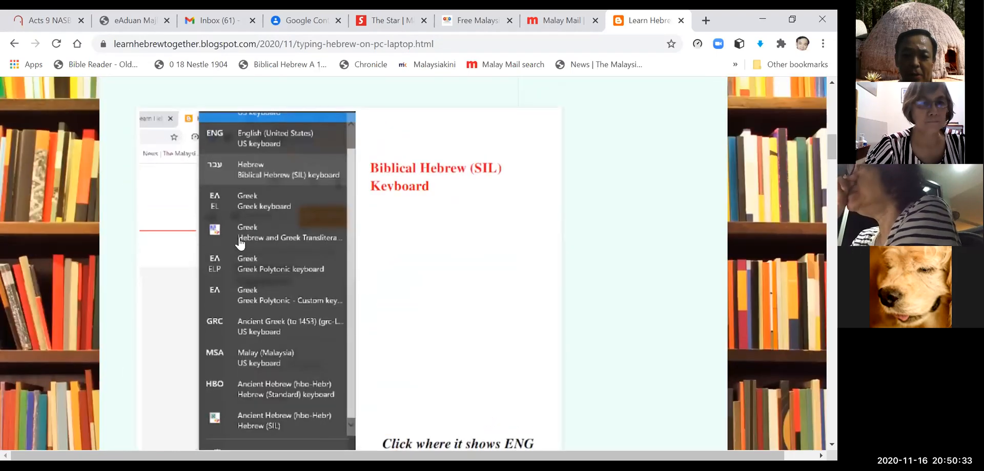
pyautogui.scroll(5, 240, 244)
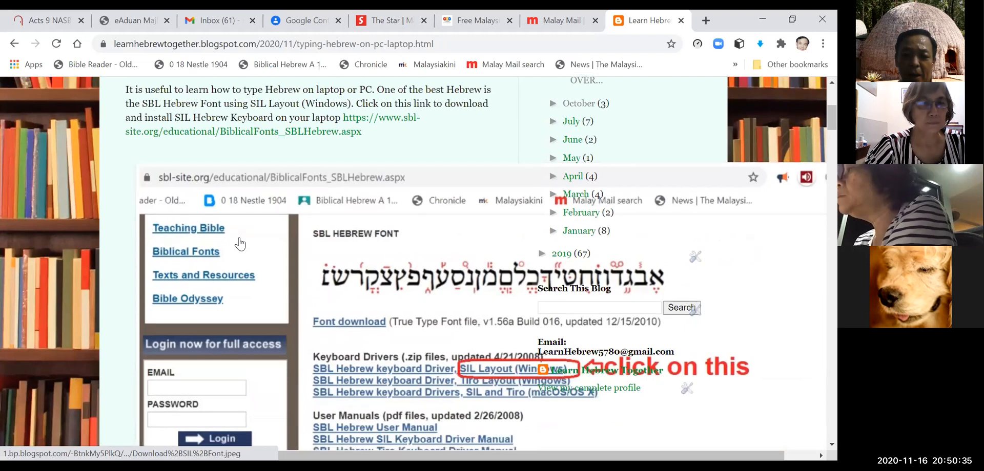
pyautogui.scroll(-9, 240, 244)
pyautogui.scroll(-10, 240, 244)
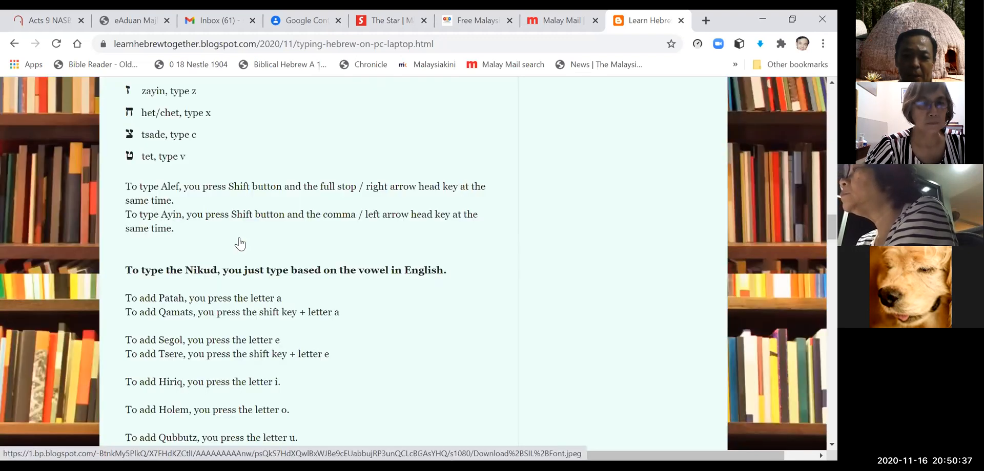
pyautogui.scroll(-8, 239, 244)
pyautogui.scroll(-4, 240, 244)
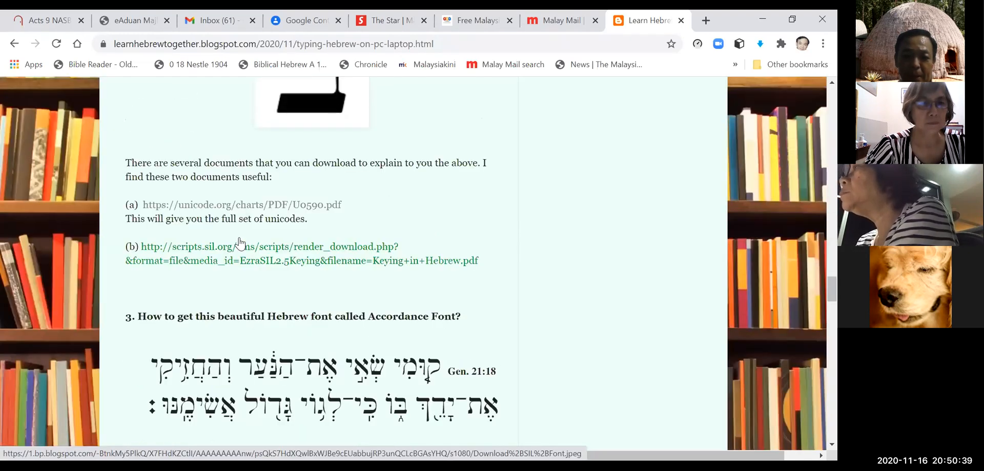
pyautogui.scroll(-7, 240, 244)
pyautogui.scroll(5, 240, 245)
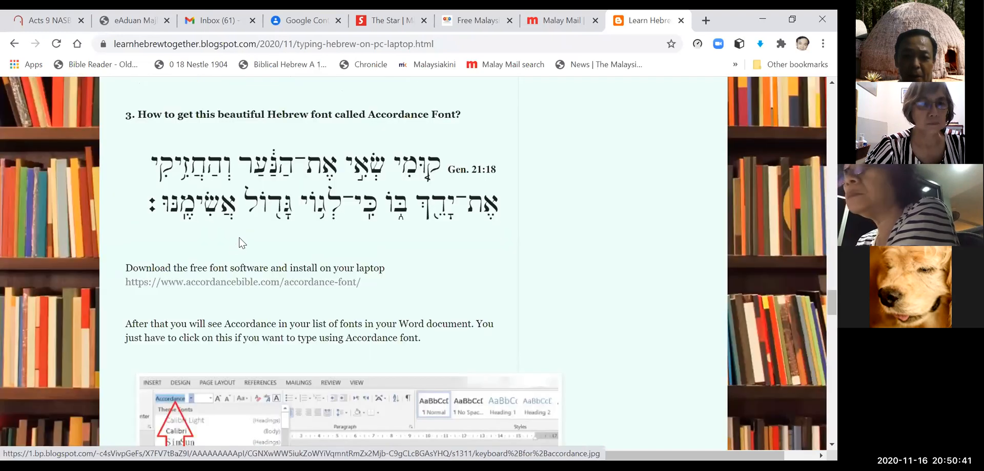
pyautogui.scroll(2, 241, 245)
pyautogui.scroll(-1, 236, 302)
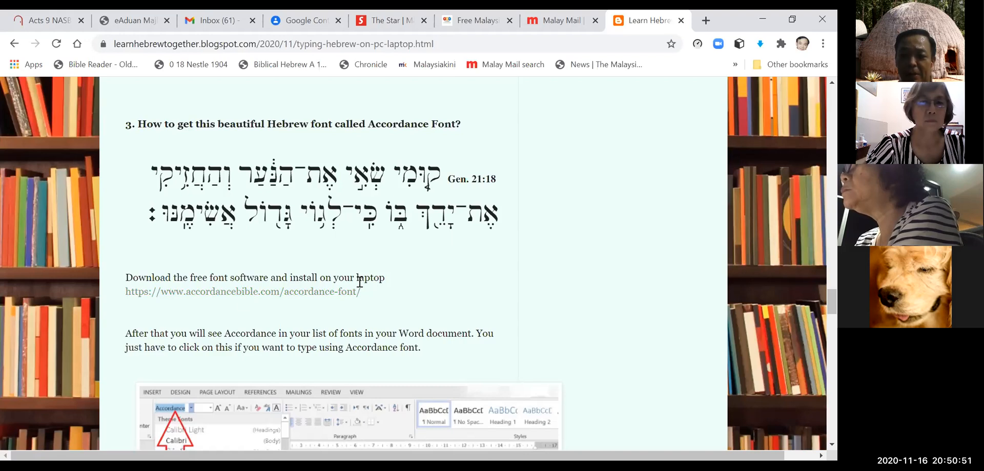
pyautogui.click(419, 107)
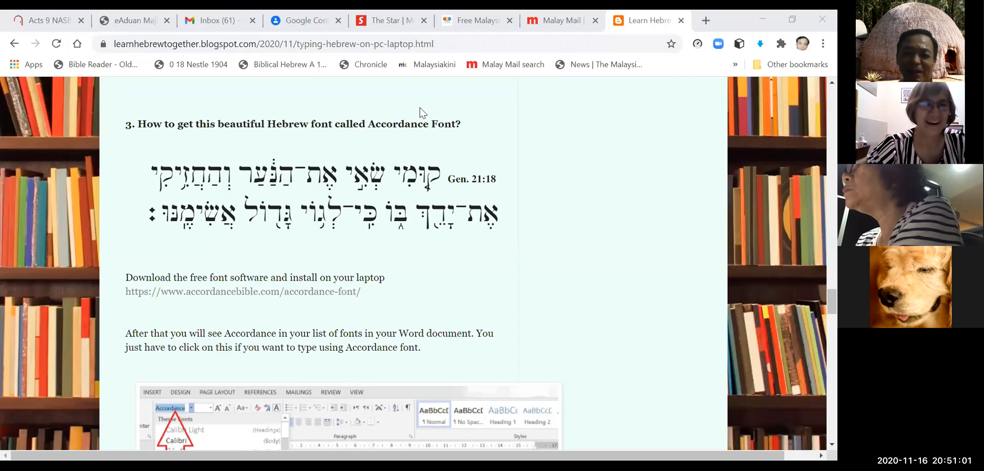
pyautogui.hotkey('alt', 'Tab')
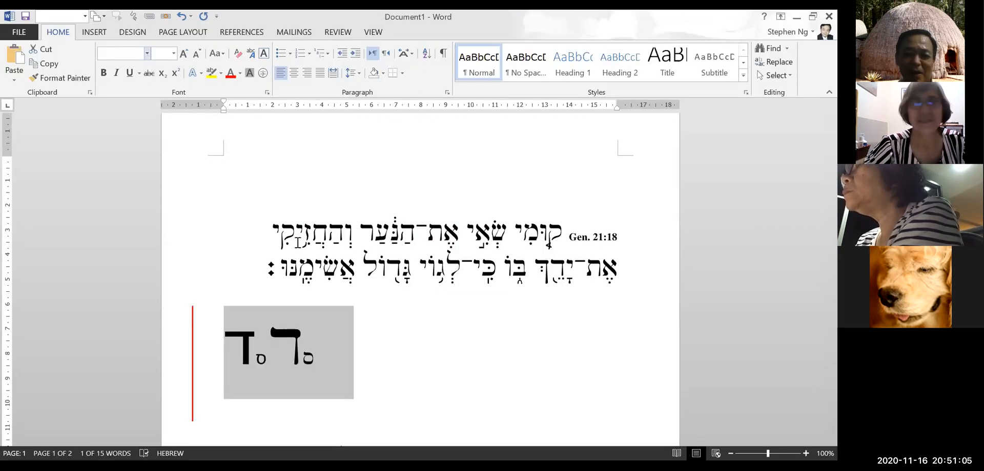
# Apply the Accordance font to the left dalet
pyautogui.click(228, 310)
pyautogui.click(272, 311)
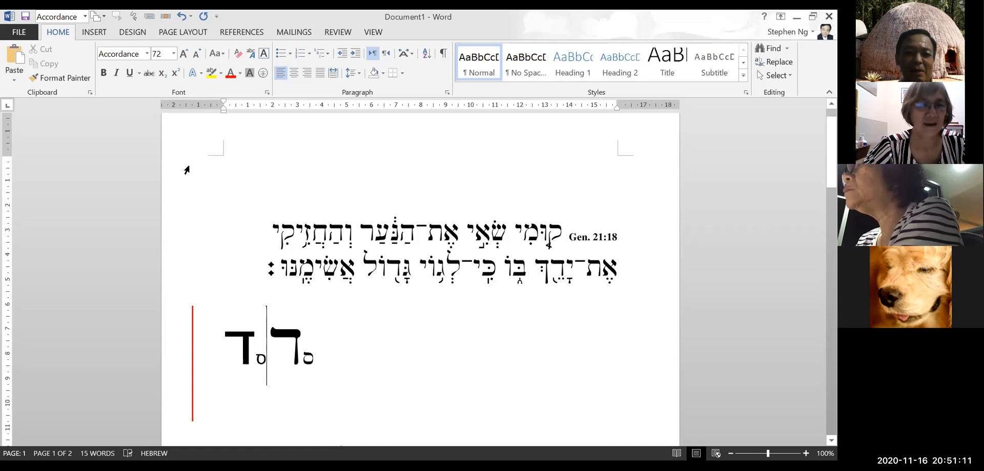
pyautogui.click(147, 54)
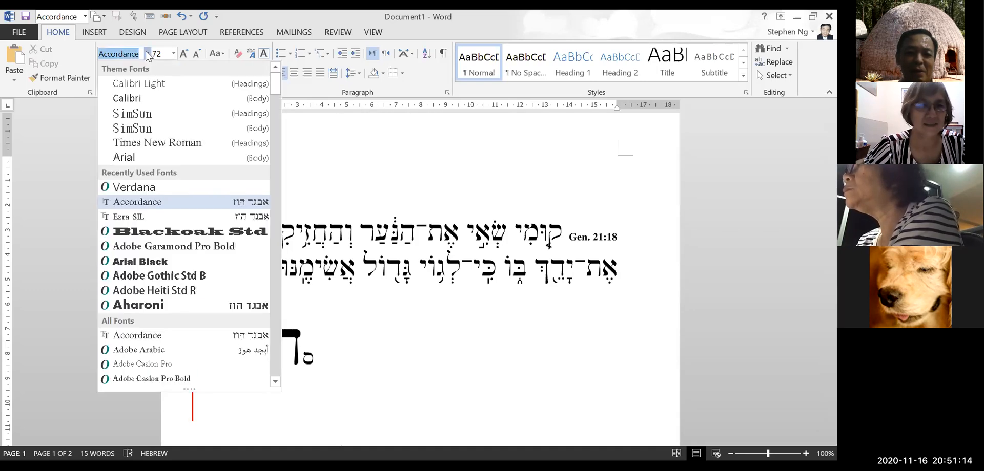
pyautogui.click(188, 202)
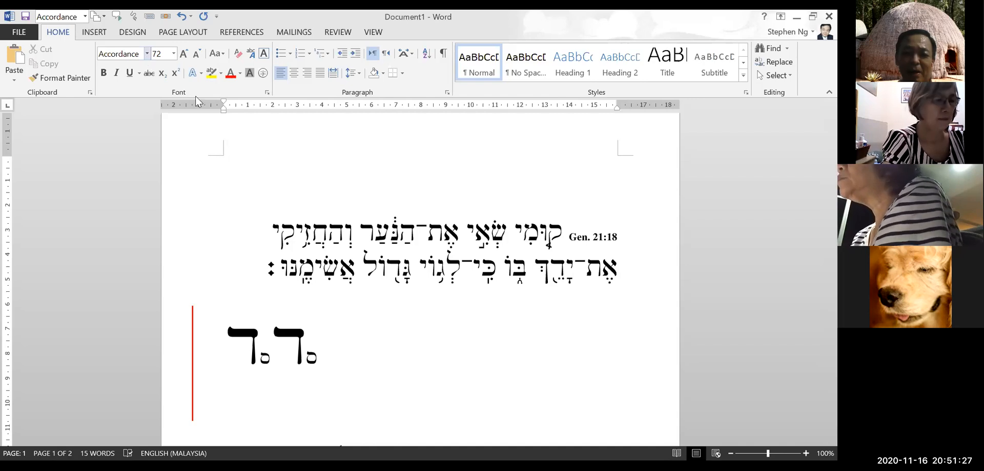
pyautogui.click(146, 54)
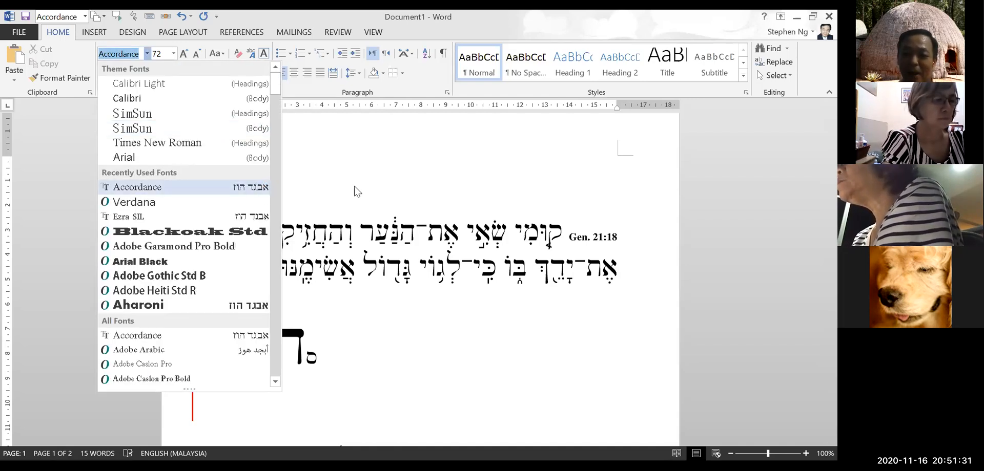
pyautogui.click(416, 227)
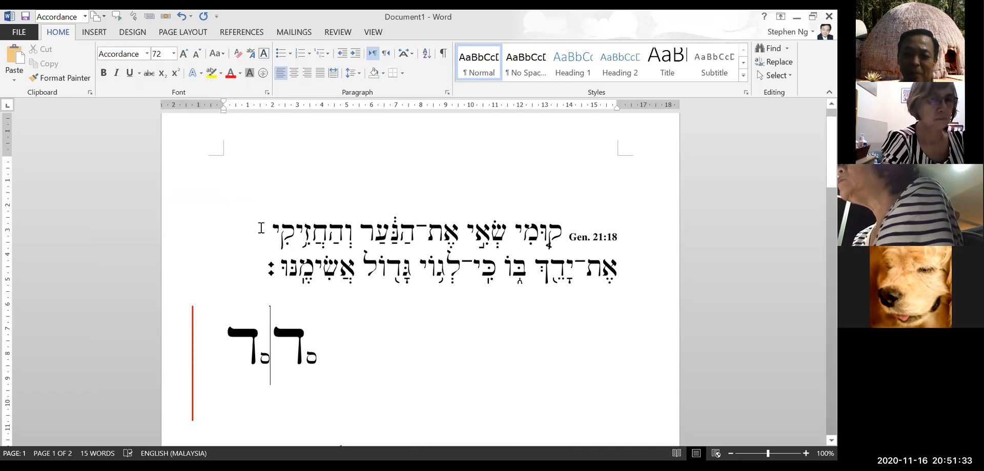
# Select both Gen. 21:18 verse lines together with the reference
pyautogui.doubleClick(579, 260)
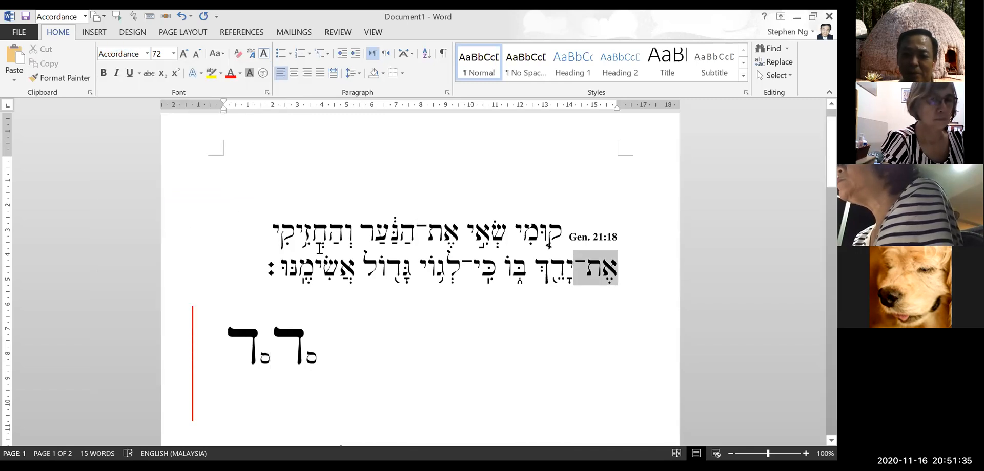
pyautogui.moveTo(235, 281); pyautogui.dragTo(217, 243)
pyautogui.click(233, 266)
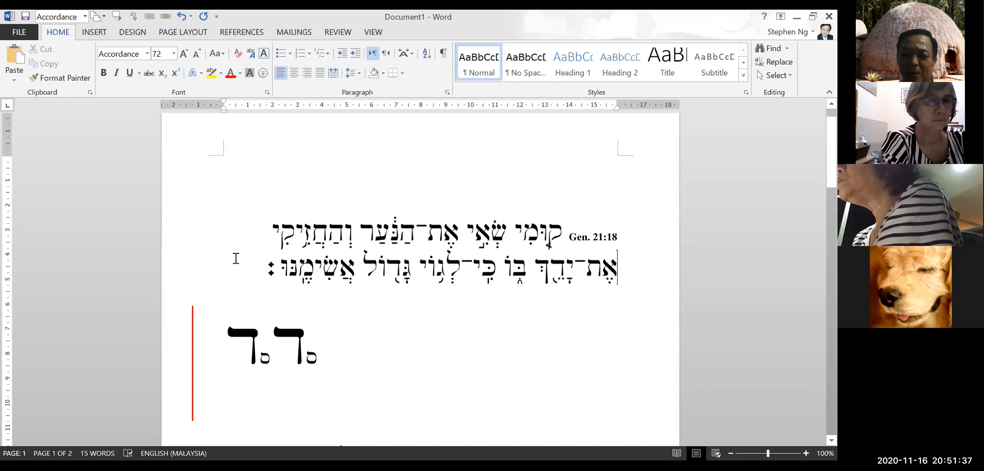
pyautogui.keyDown('shift'); pyautogui.click(384, 276); pyautogui.keyUp('shift')
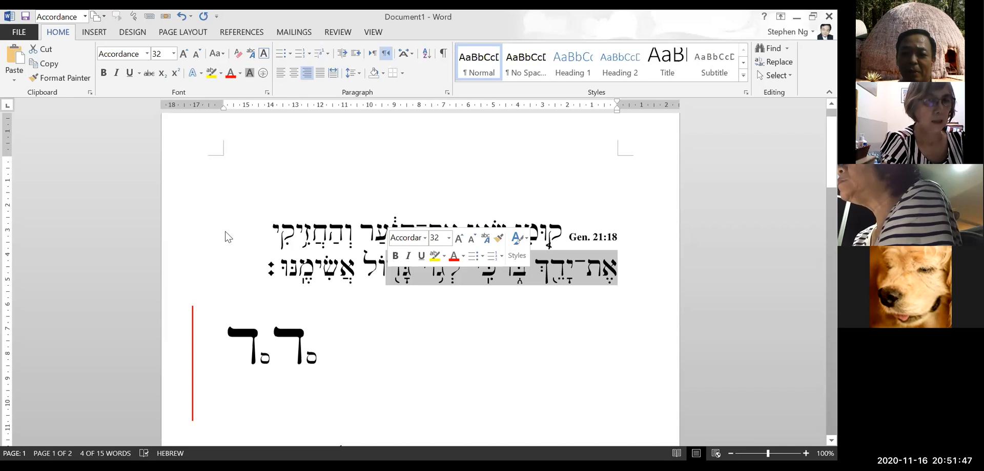
pyautogui.click(266, 224)
pyautogui.moveTo(277, 204); pyautogui.dragTo(307, 241)
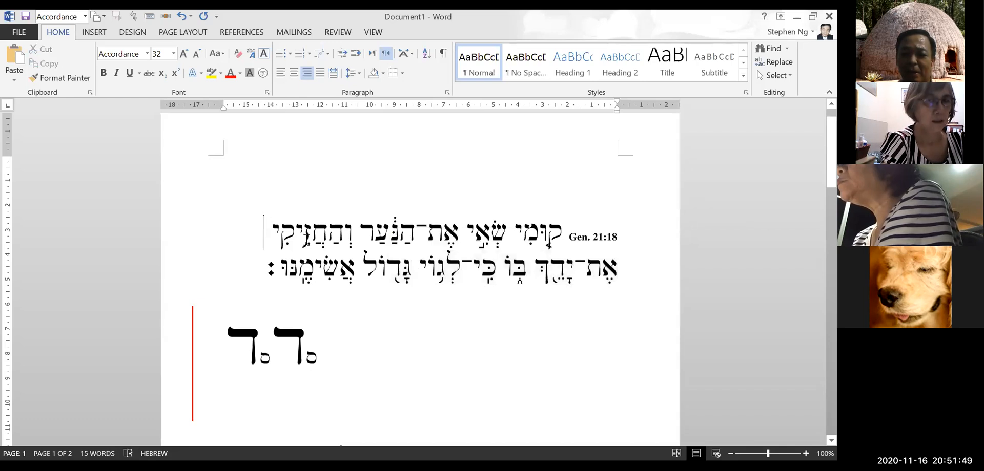
pyautogui.moveTo(269, 270); pyautogui.dragTo(269, 271)
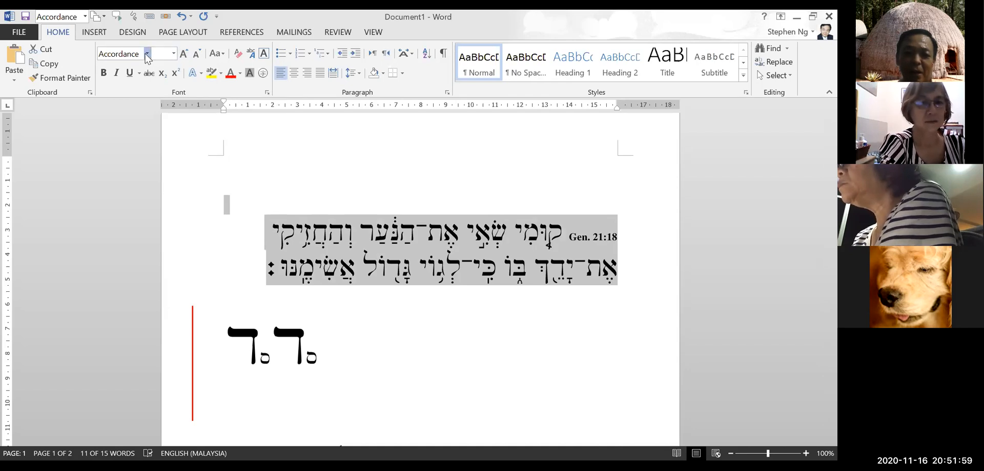
# Preview the verse in Arial, then restore the Accordance font and deselect
pyautogui.click(146, 53)
pyautogui.click(164, 157)
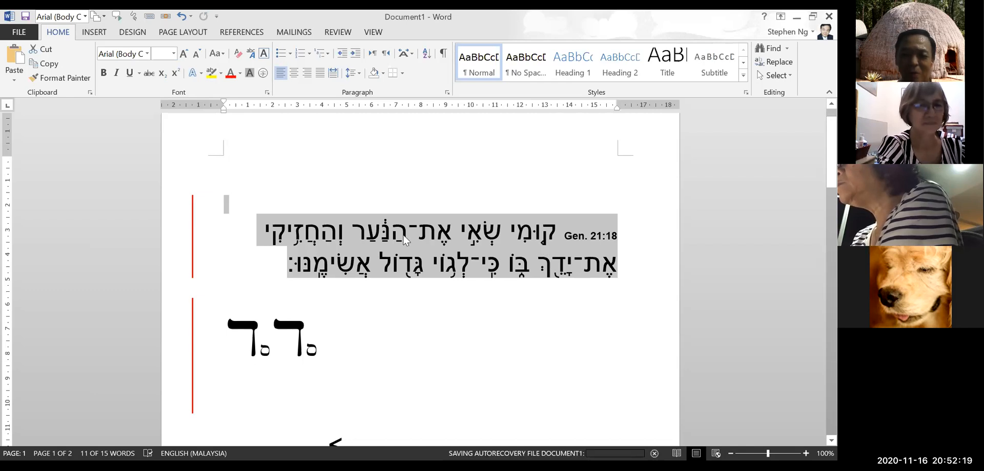
pyautogui.click(148, 54)
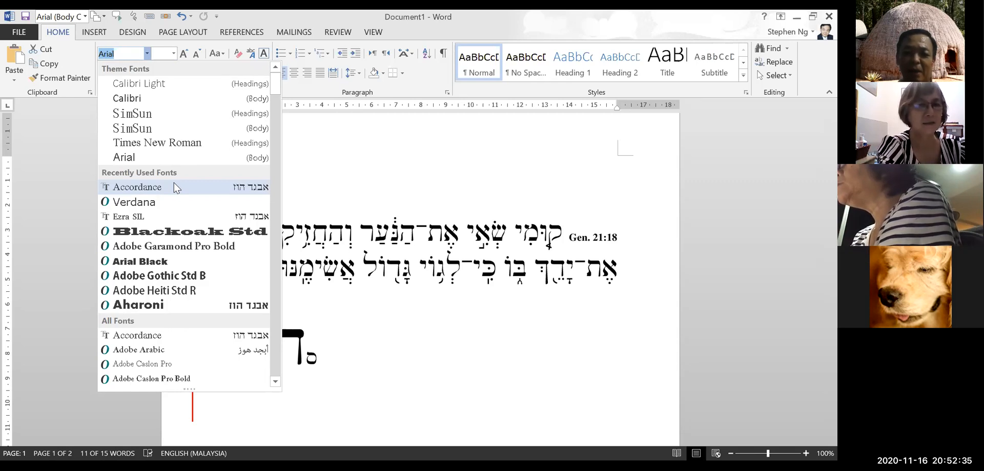
pyautogui.click(174, 187)
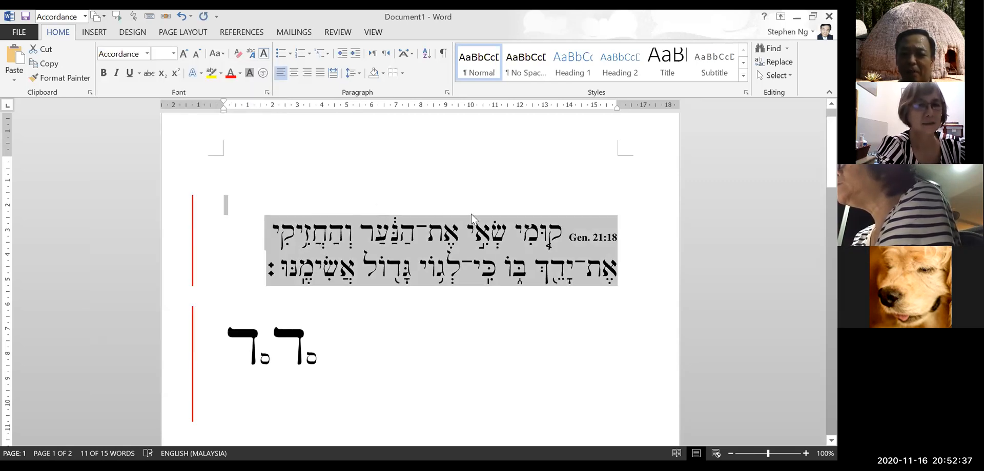
pyautogui.click(428, 223)
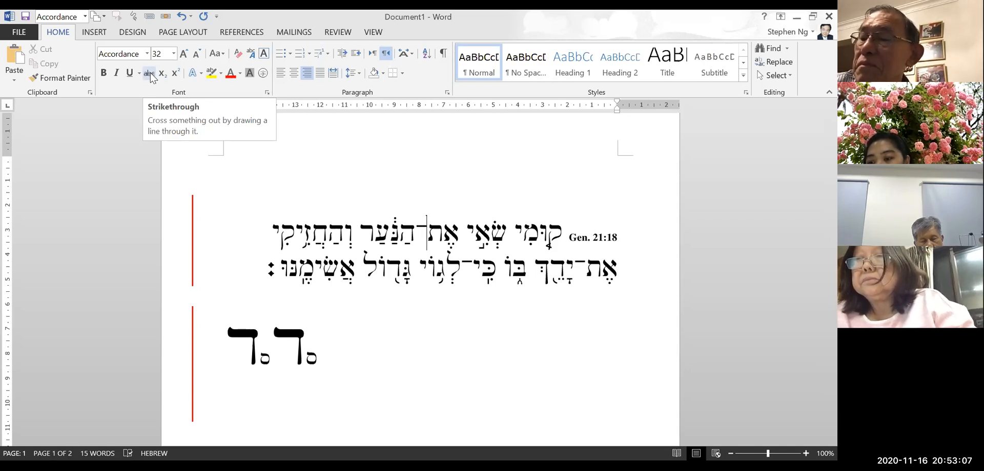
# Select just the two verse lines from the left margin, leaving out the blank line above
pyautogui.click(263, 193)
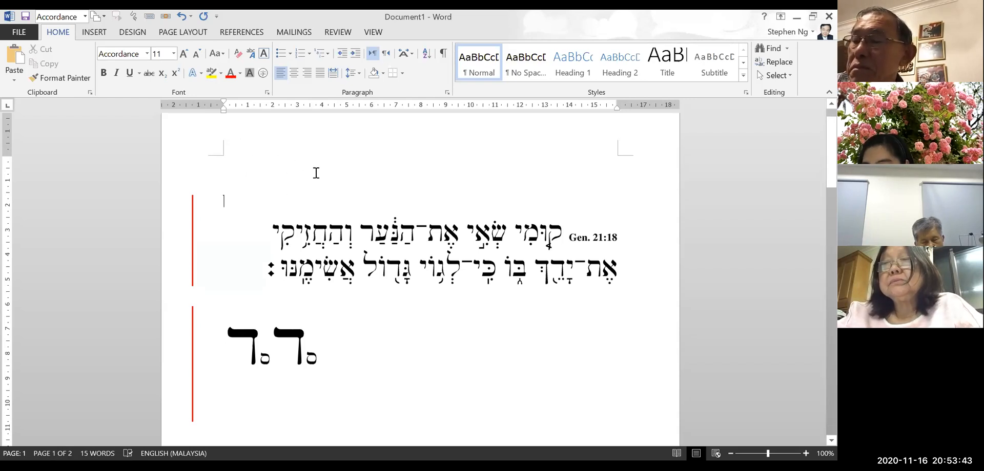
pyautogui.scroll(1, 378, 185)
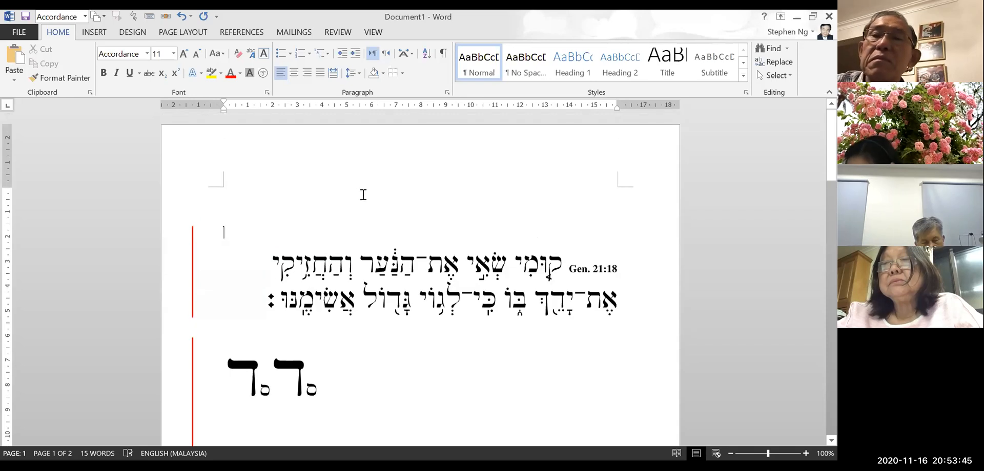
pyautogui.scroll(-1, 371, 193)
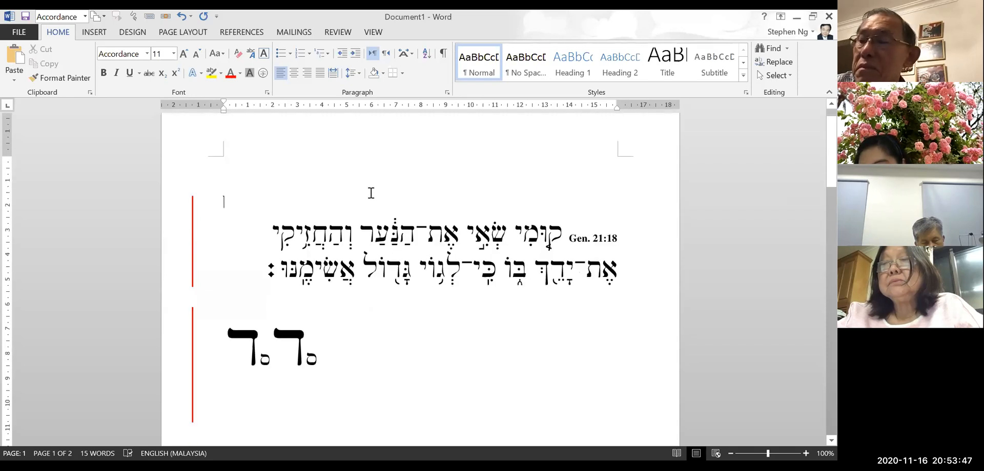
pyautogui.moveTo(242, 205); pyautogui.dragTo(257, 279)
pyautogui.click(309, 194)
pyautogui.moveTo(213, 234); pyautogui.dragTo(212, 273)
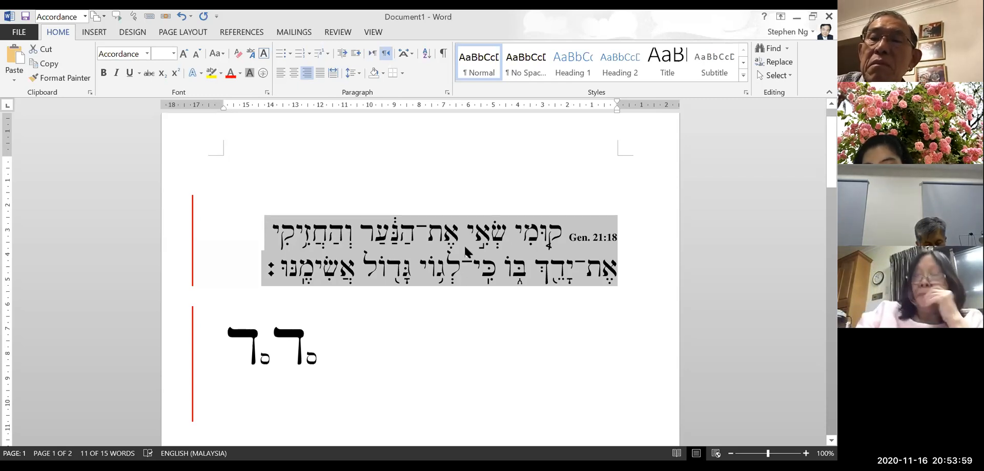
# Set the Hebrew verse in Arial, then in Times New Roman, for comparison
pyautogui.click(147, 54)
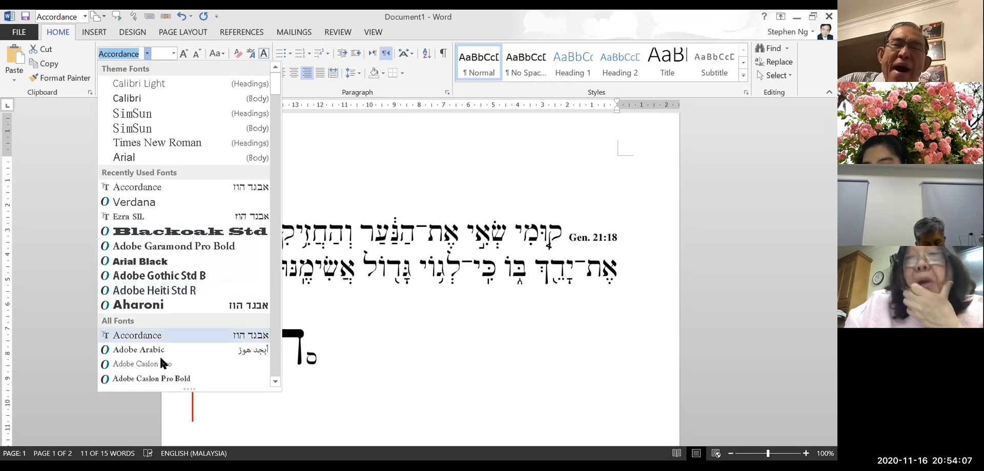
pyautogui.scroll(-2, 190, 361)
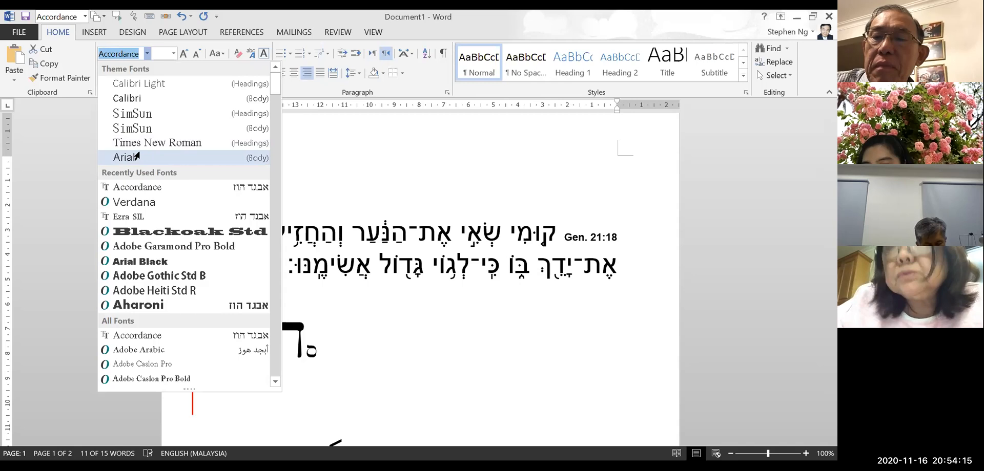
pyautogui.click(135, 156)
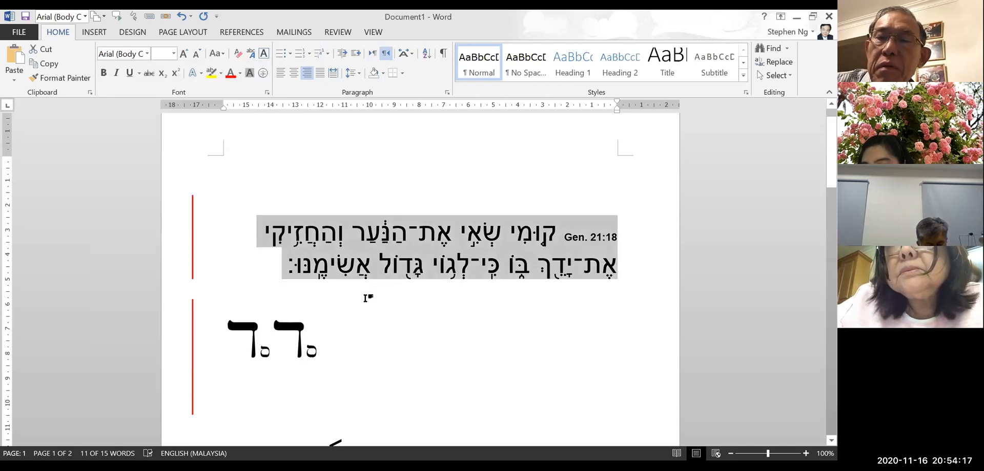
pyautogui.click(148, 53)
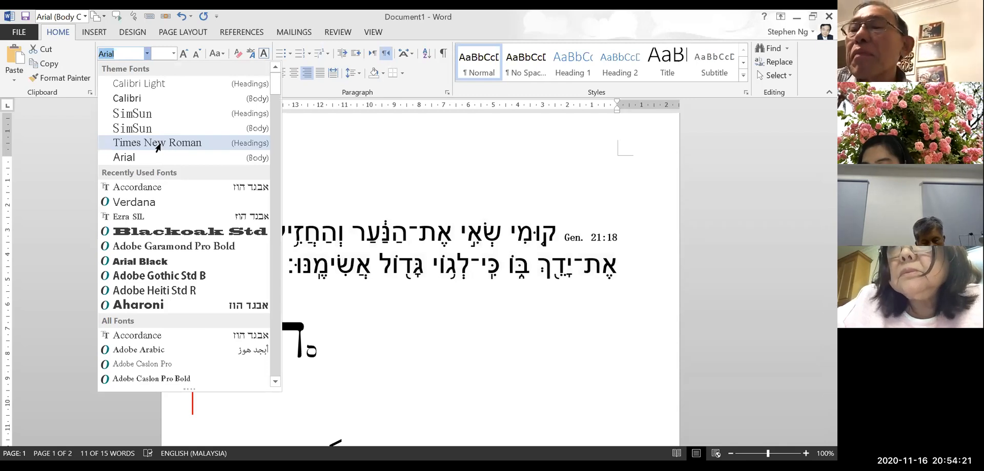
pyautogui.click(158, 144)
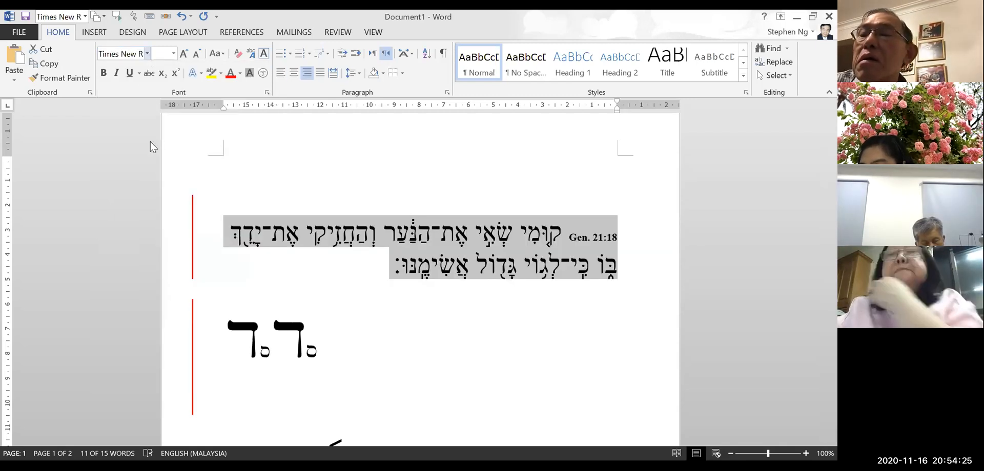
# Switch the verse back to Arial, then restore the Accordance font and deselect at page top
pyautogui.click(147, 53)
pyautogui.click(156, 162)
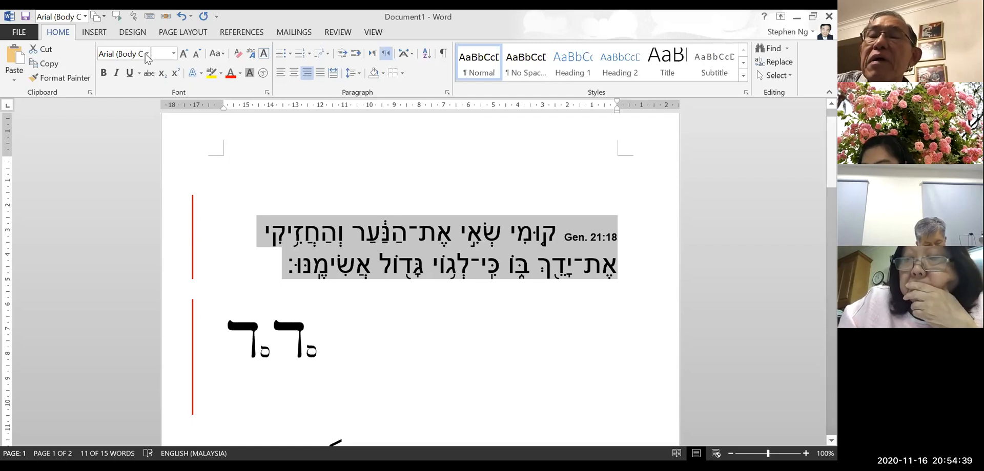
pyautogui.click(146, 54)
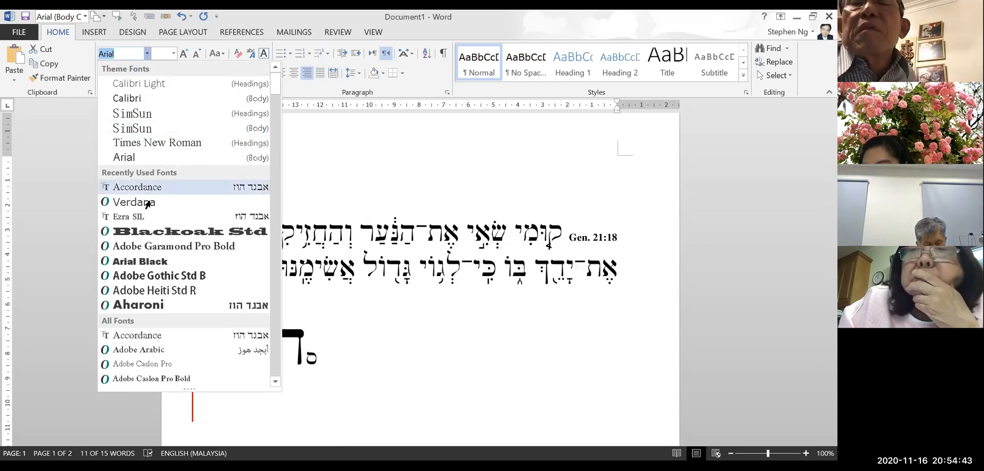
pyautogui.click(141, 188)
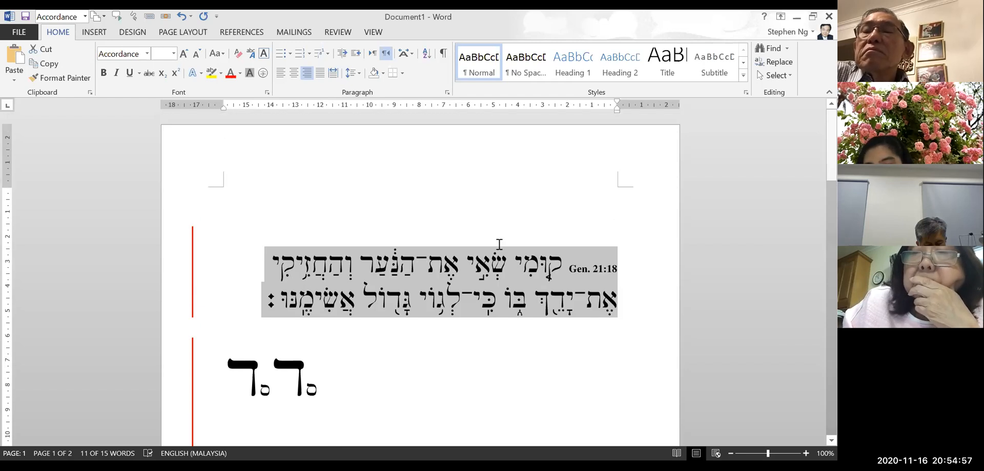
pyautogui.hotkey('ctrl', 'Home')
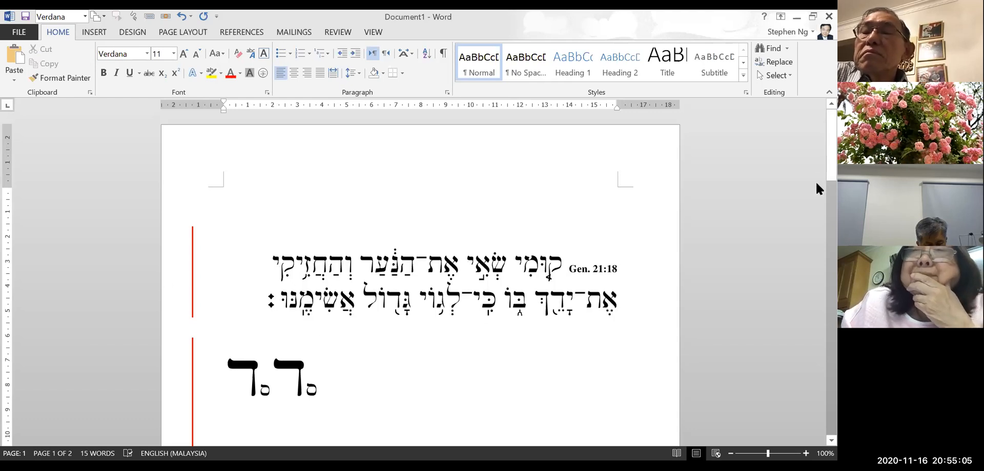
pyautogui.scroll(-10, 817, 189)
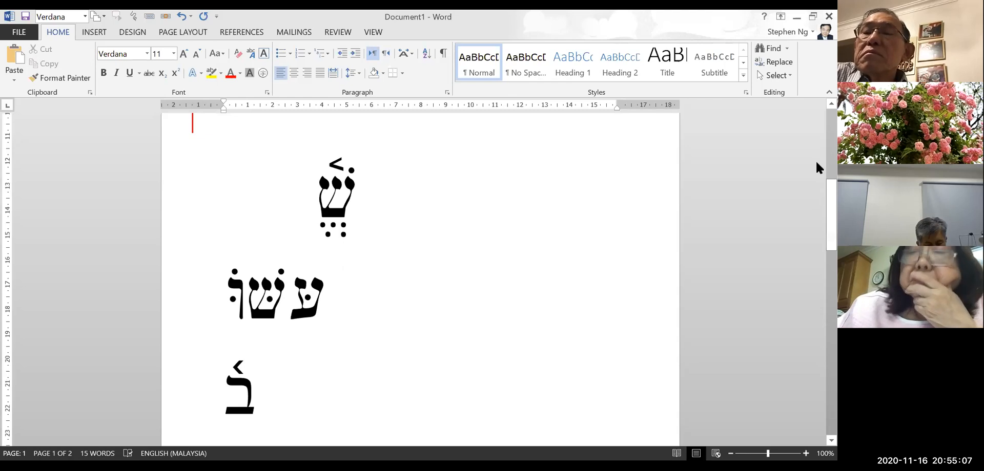
pyautogui.scroll(10, 453, 229)
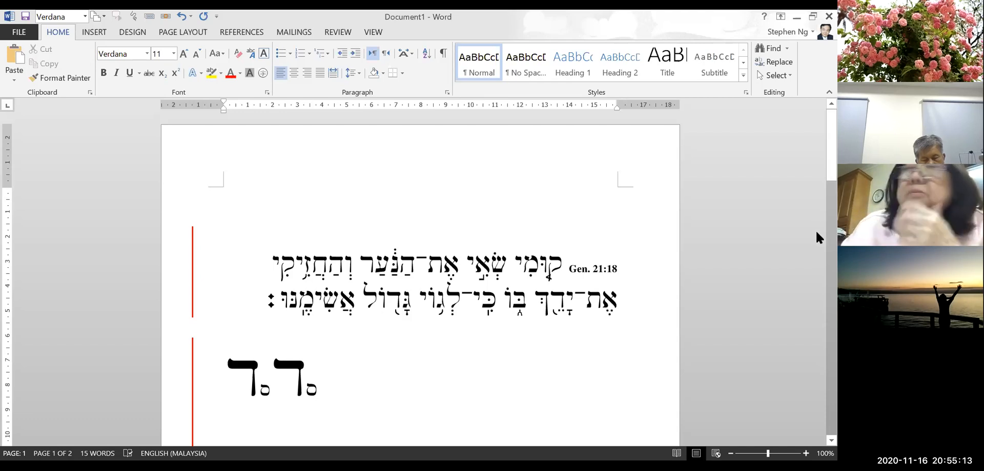
pyautogui.scroll(-5, 815, 229)
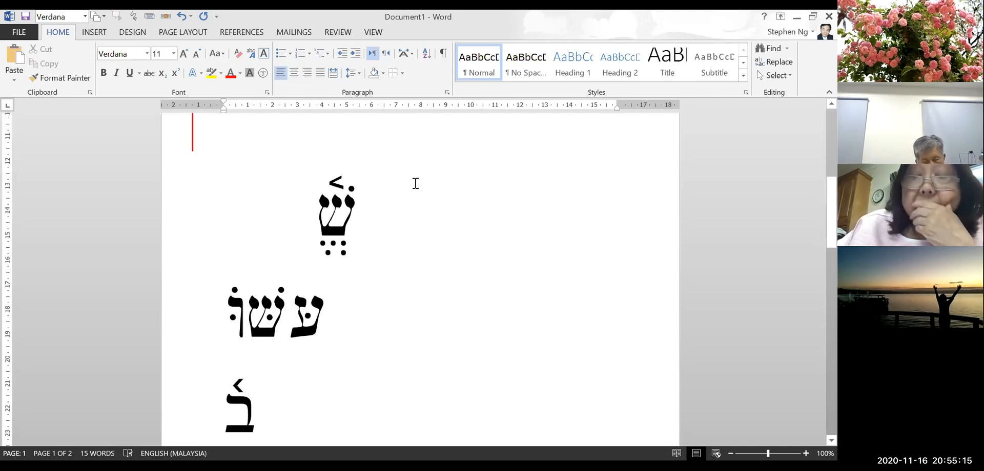
pyautogui.scroll(4, 415, 183)
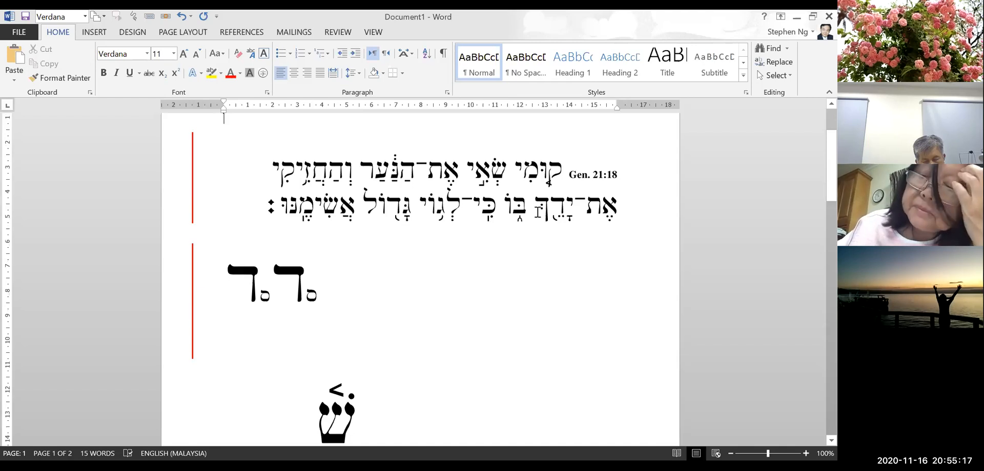
pyautogui.scroll(-5, 816, 244)
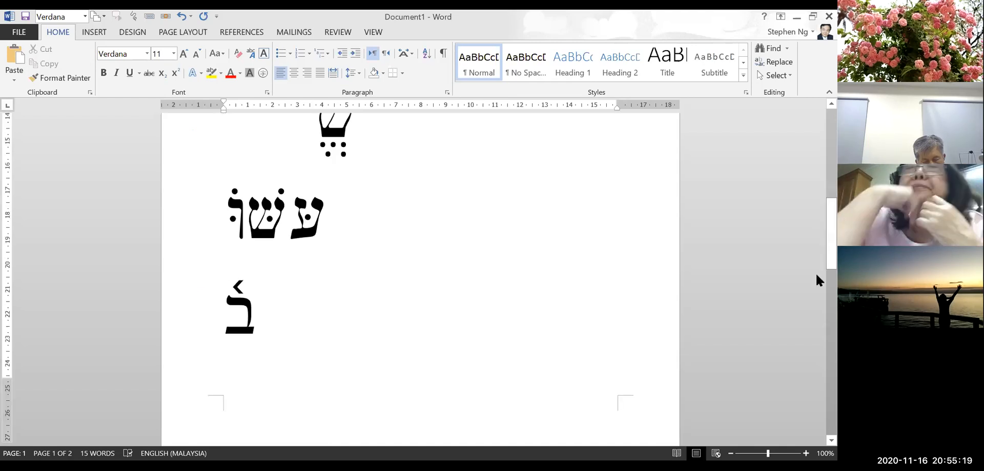
pyautogui.scroll(-3, 817, 282)
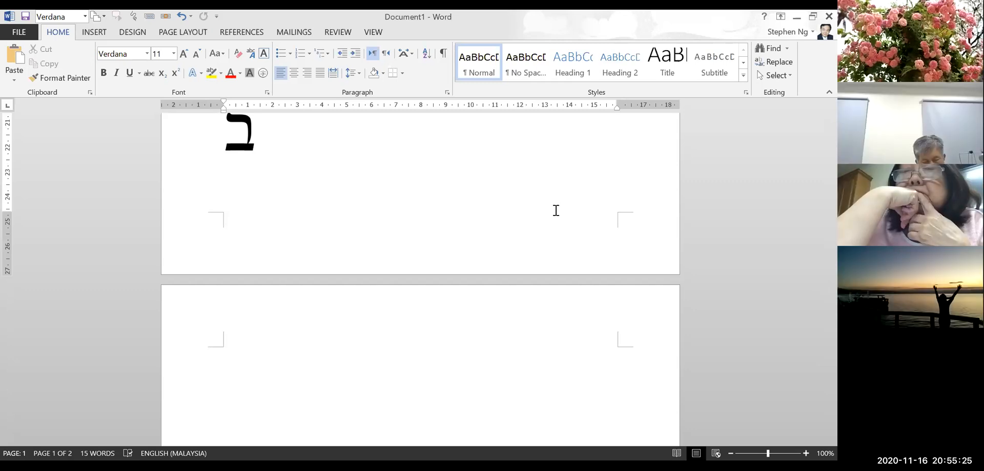
pyautogui.scroll(2, 556, 211)
pyautogui.scroll(3, 556, 211)
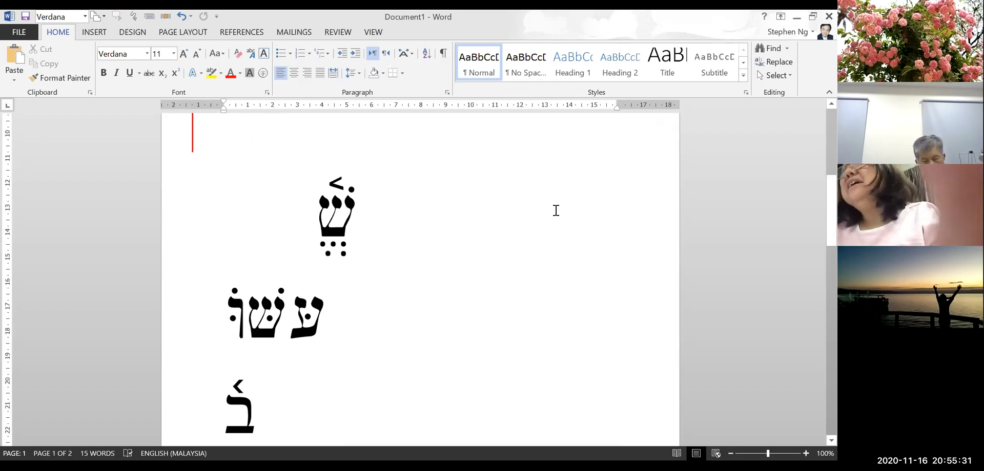
pyautogui.scroll(2, 556, 211)
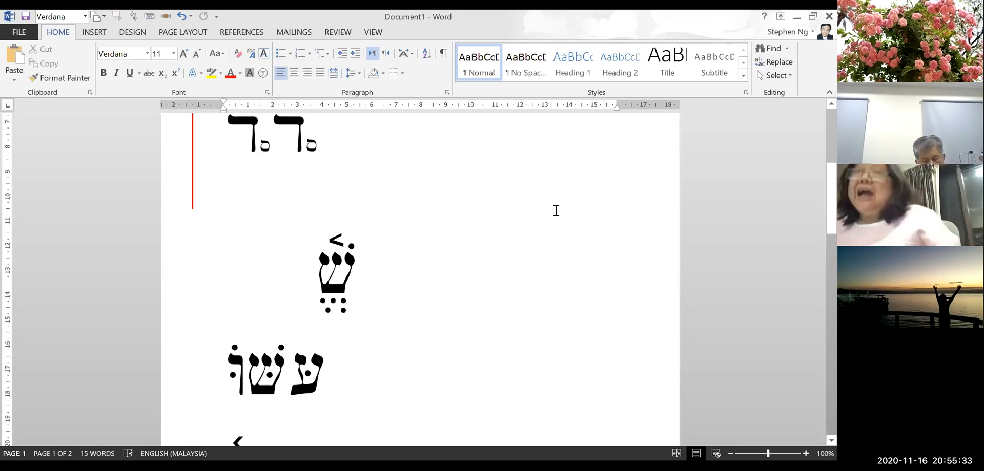
pyautogui.scroll(3, 556, 211)
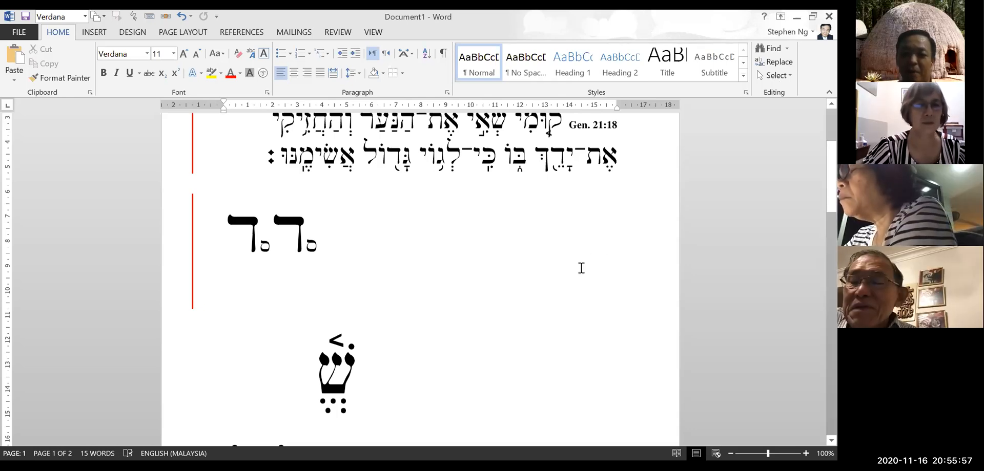
pyautogui.scroll(4, 581, 264)
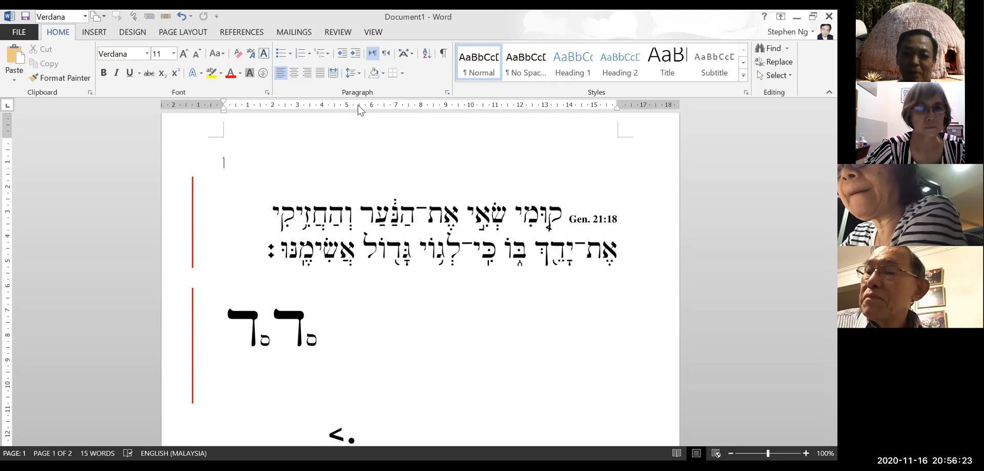
pyautogui.moveTo(420, 287)
pyautogui.mouseDown()
pyautogui.moveTo(470, 286)
pyautogui.moveTo(497, 386)
pyautogui.mouseUp()
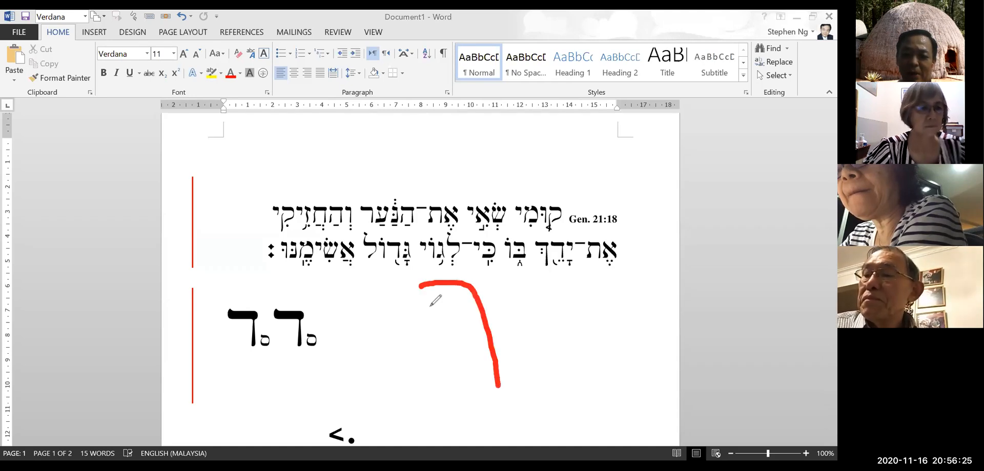